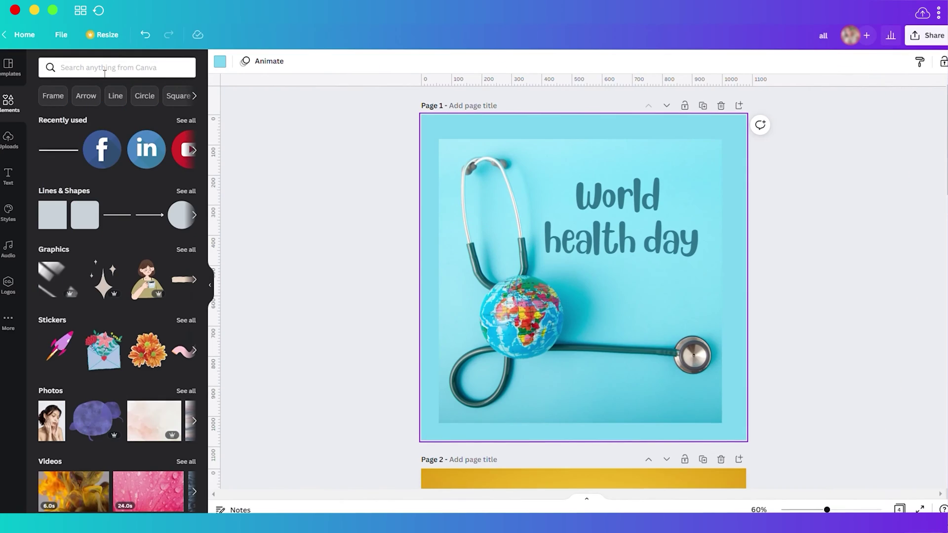
Rerun the 'portrait' elements search, toggle Photos and All results, and open the search filters.
left_click(104, 69)
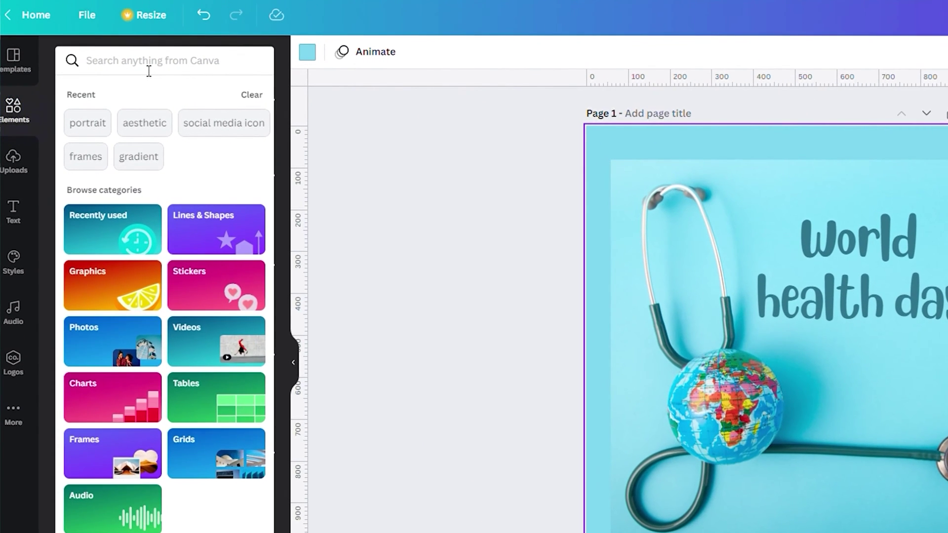
type("po")
left_click(140, 131)
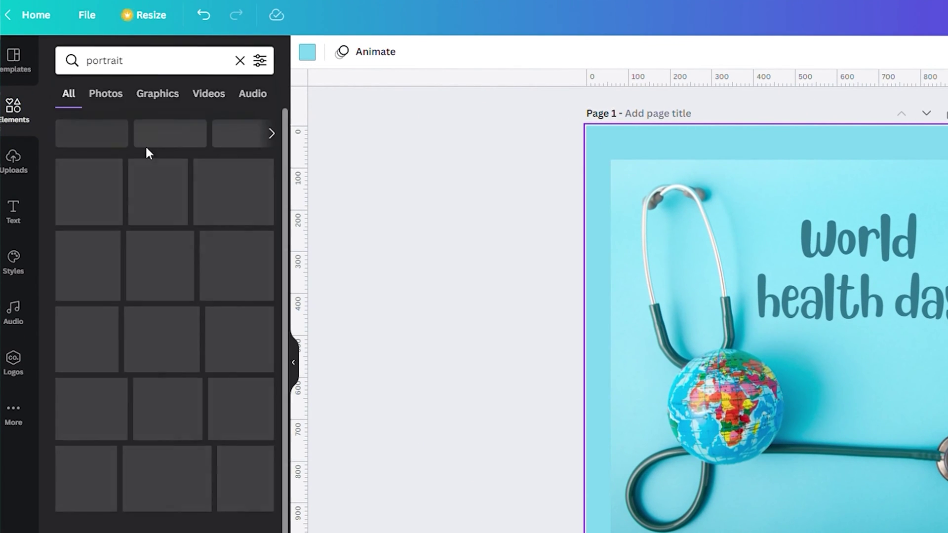
left_click(106, 94)
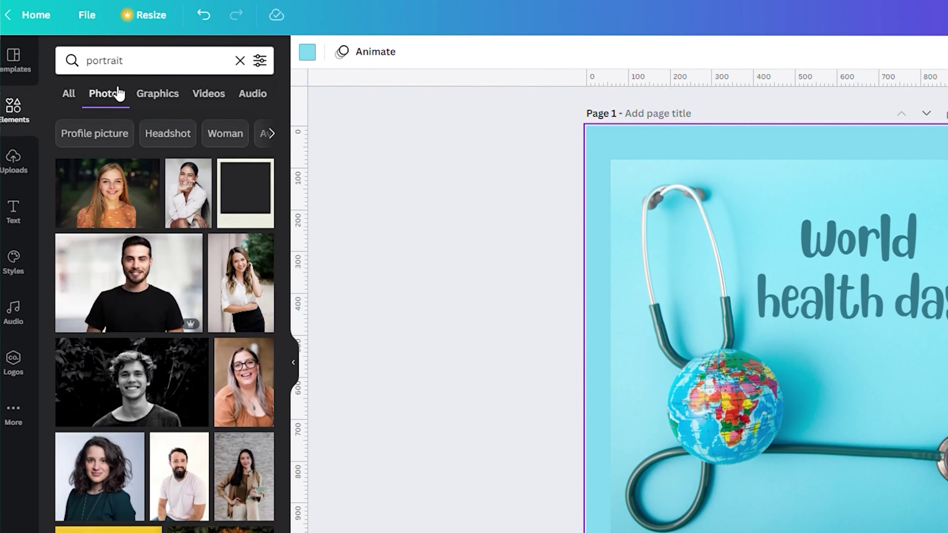
left_click(68, 93)
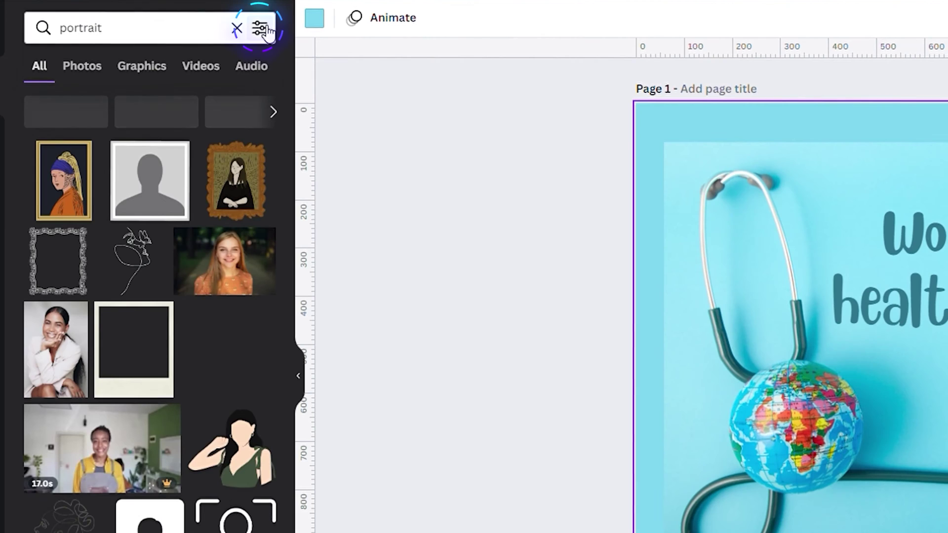
left_click(260, 61)
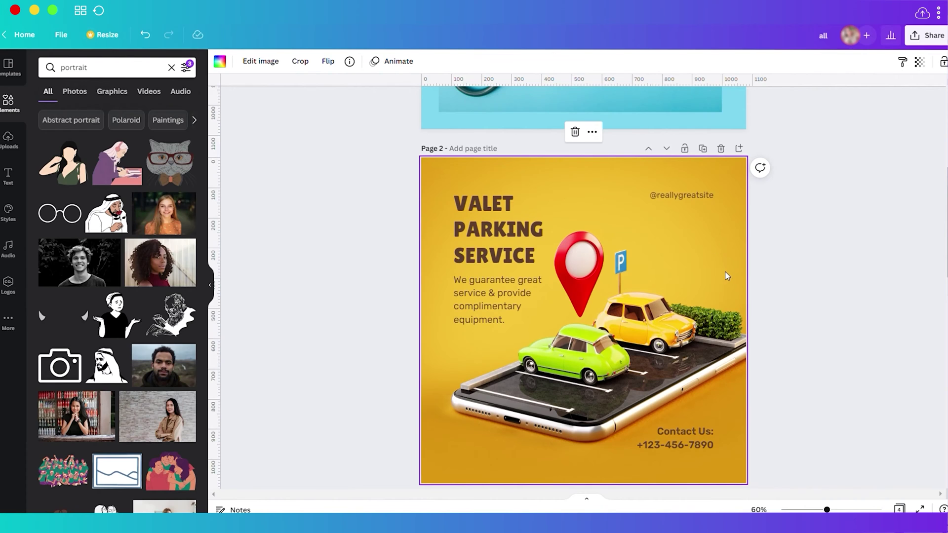
scroll(725, 272, "down", 2)
scroll(691, 228, "up", 2)
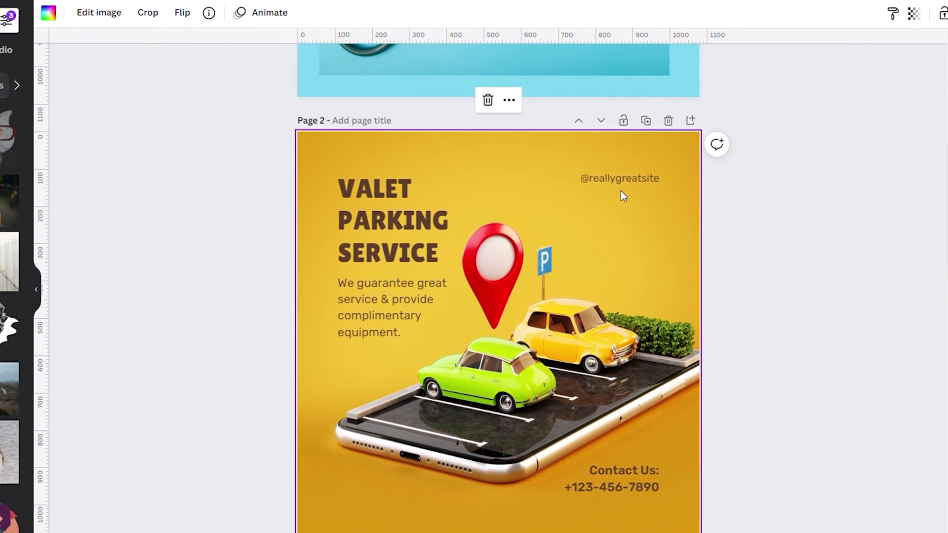
left_click(617, 178)
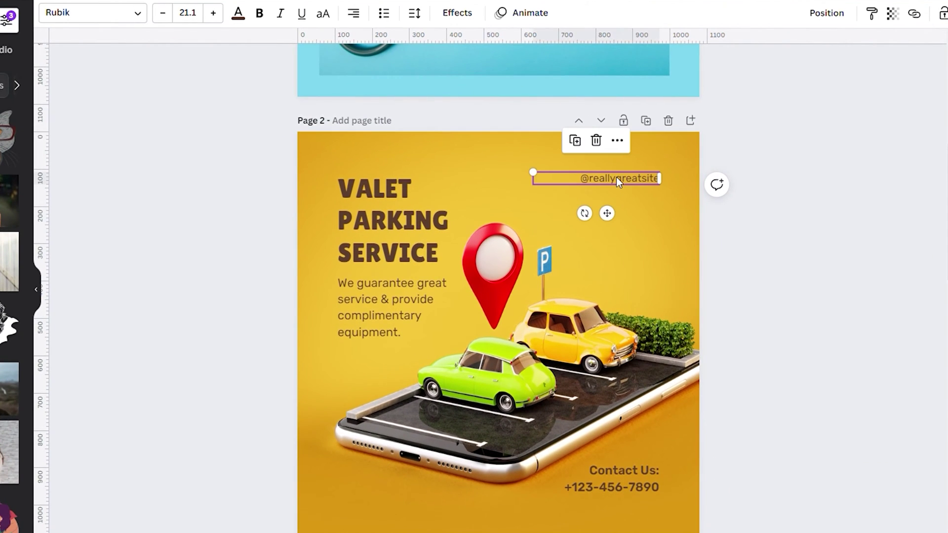
double_click(579, 180)
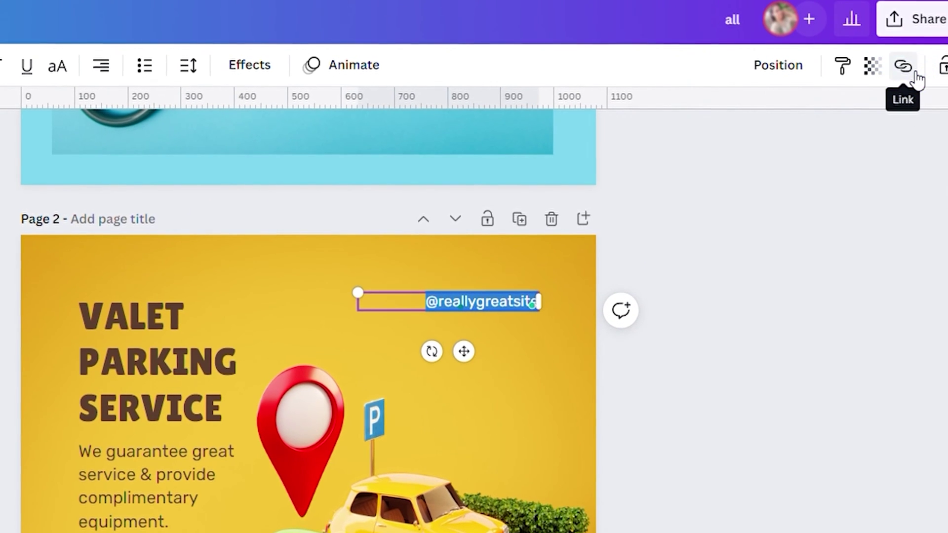
left_click(913, 72)
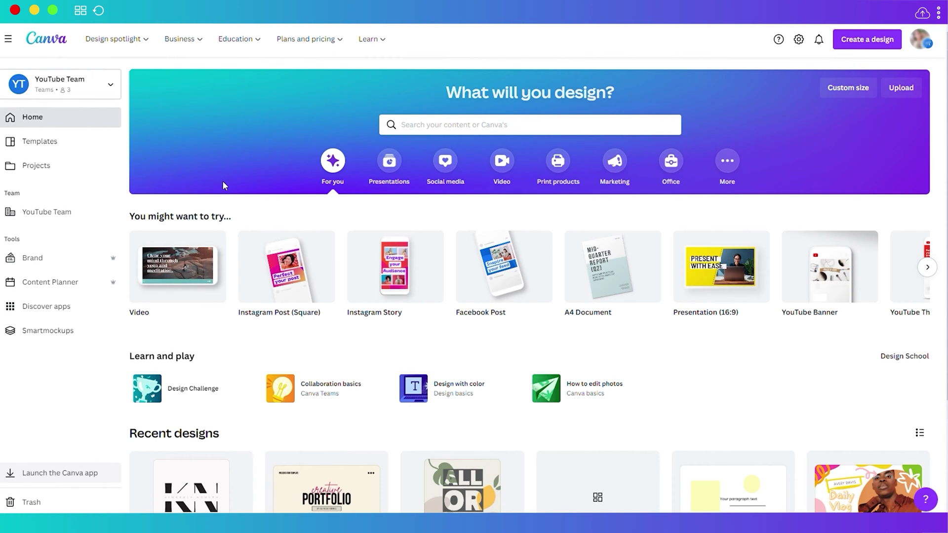
Browse the Combinations page animations and apply Sleek to the Q&A story page.
mouse_move(403, 281)
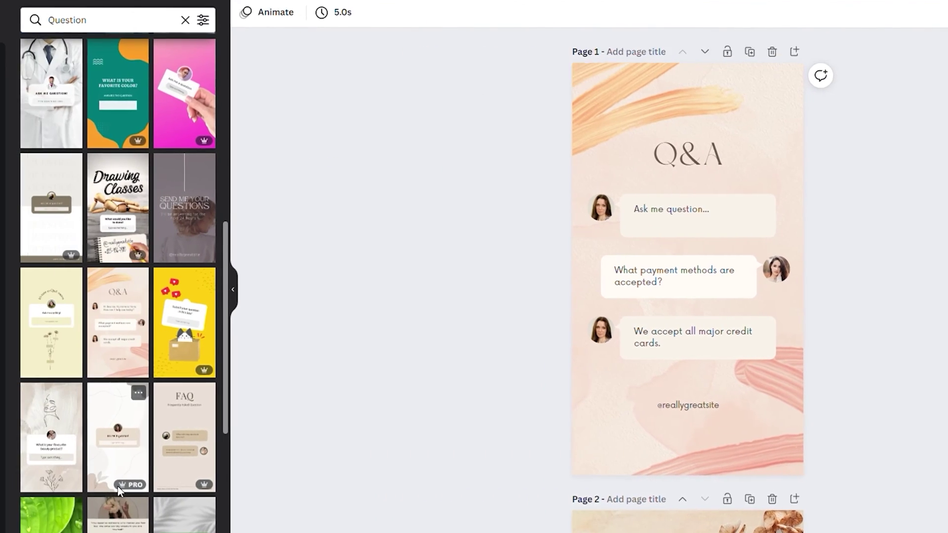
scroll(147, 121, "down", 5)
scroll(167, 119, "up", 3)
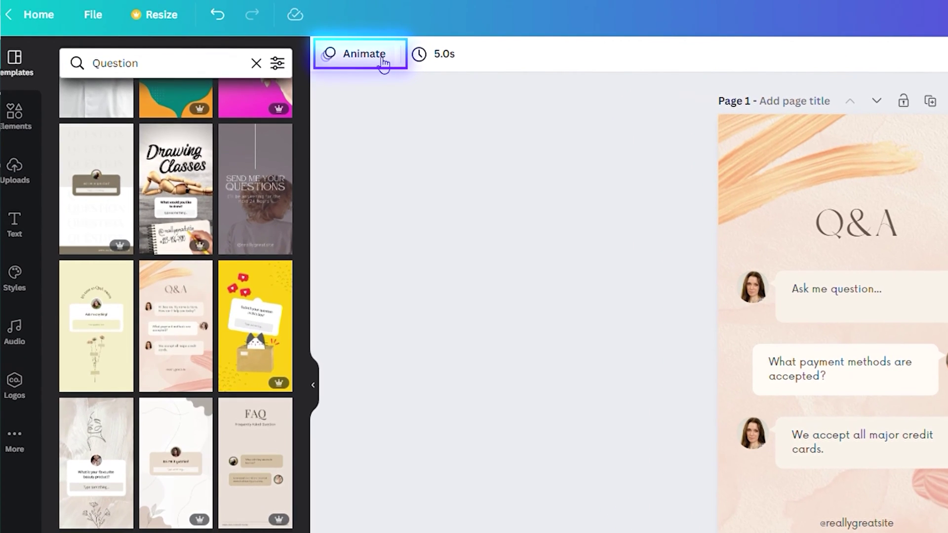
left_click(320, 16)
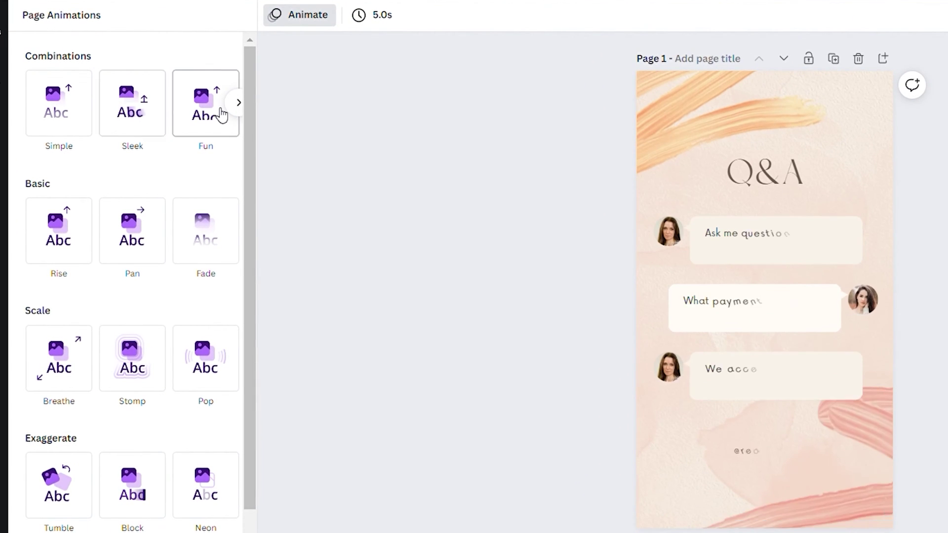
left_click(239, 104)
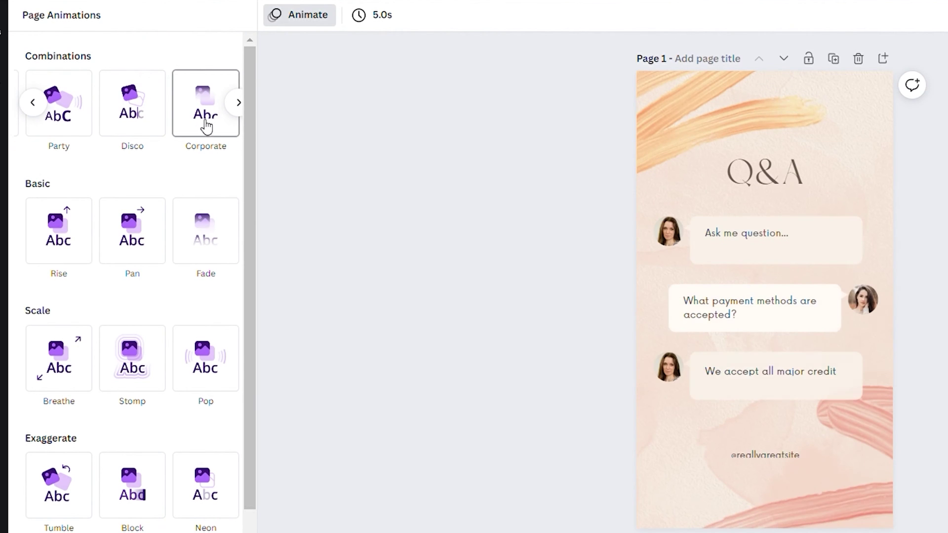
left_click(238, 102)
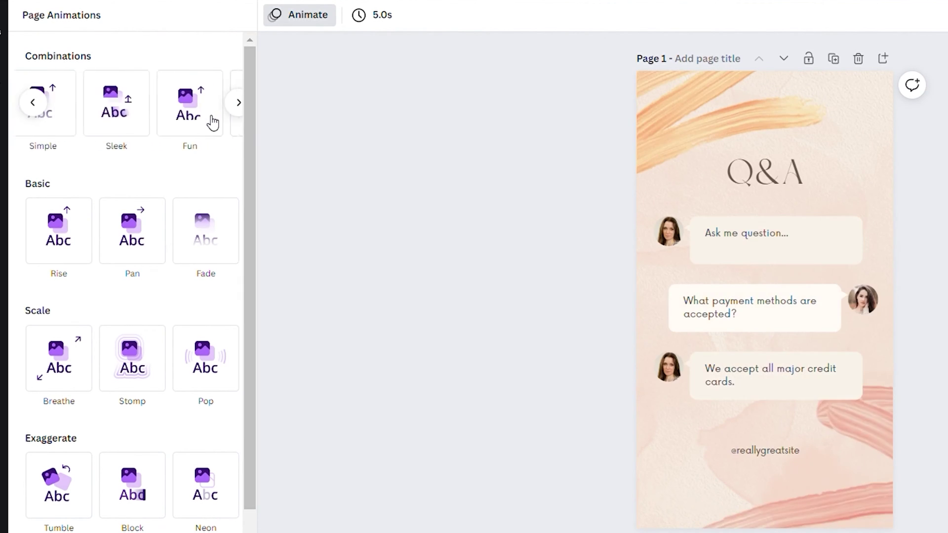
left_click(142, 119)
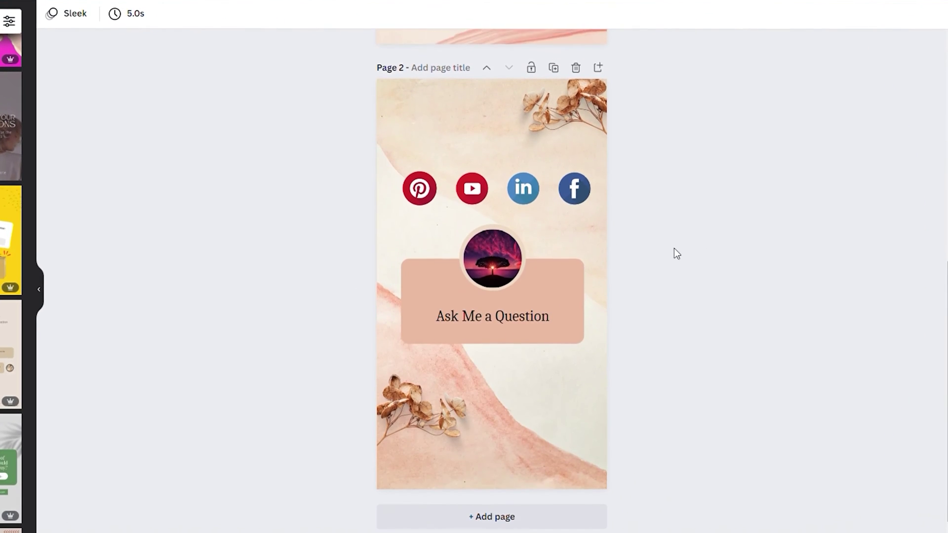
Move the Facebook icon higher, then drag the uploaded sunset photo into the circular frame.
left_click_drag(580, 190, 536, 189)
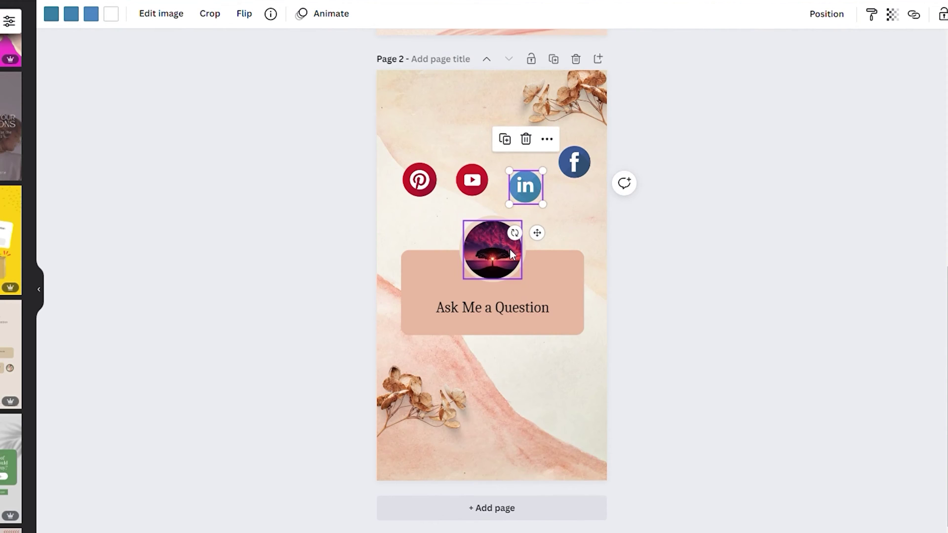
left_click(486, 262)
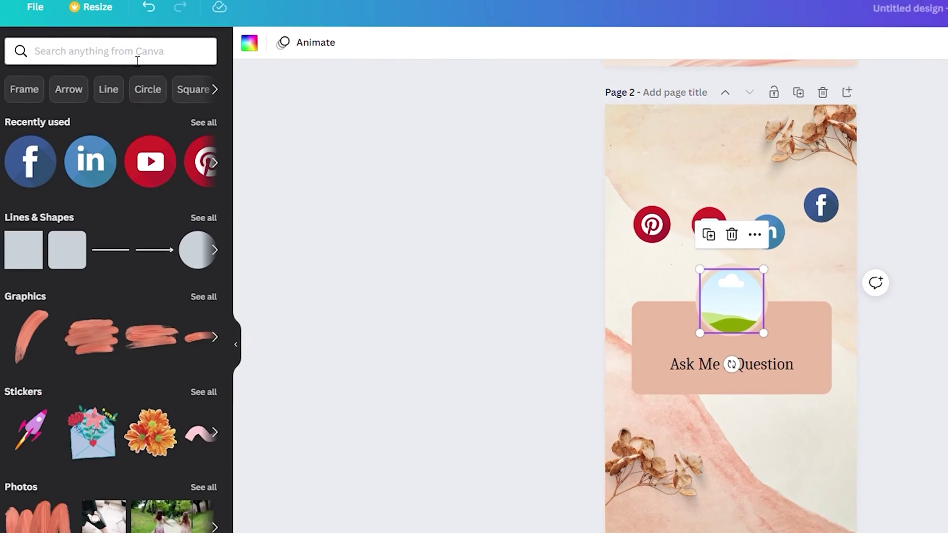
left_click(180, 68)
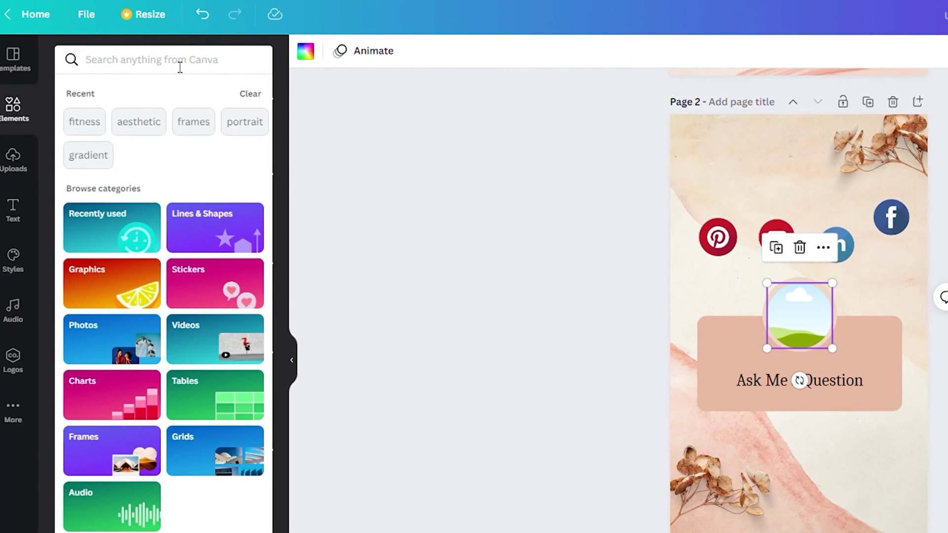
type("frames")
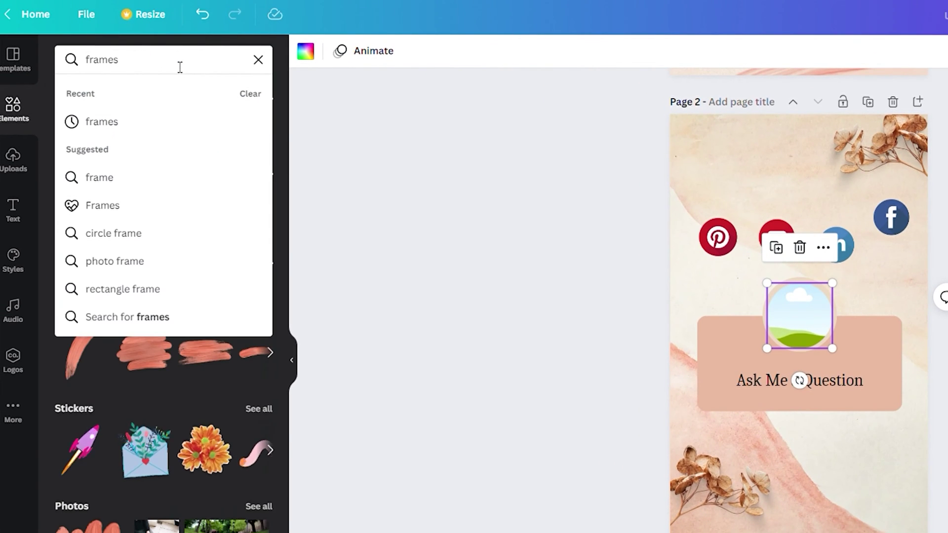
key("Return")
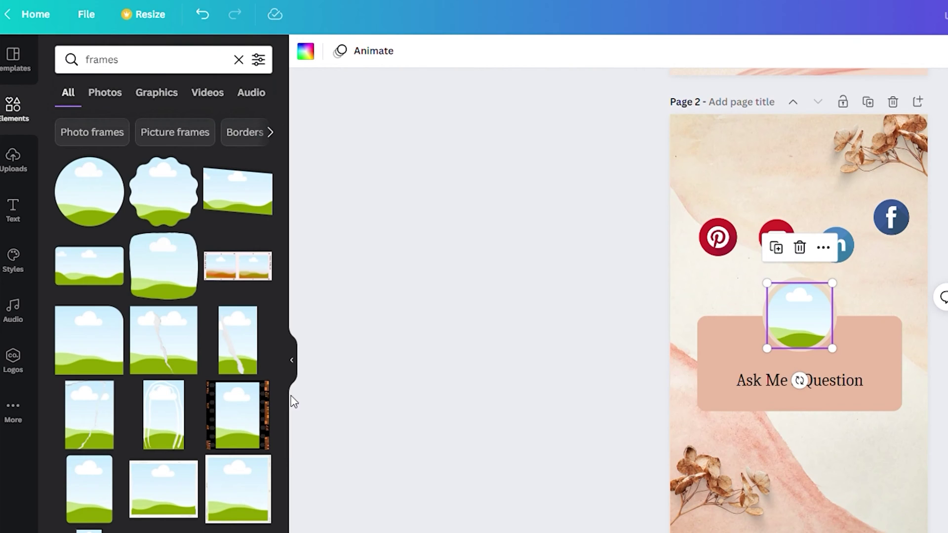
left_click(15, 158)
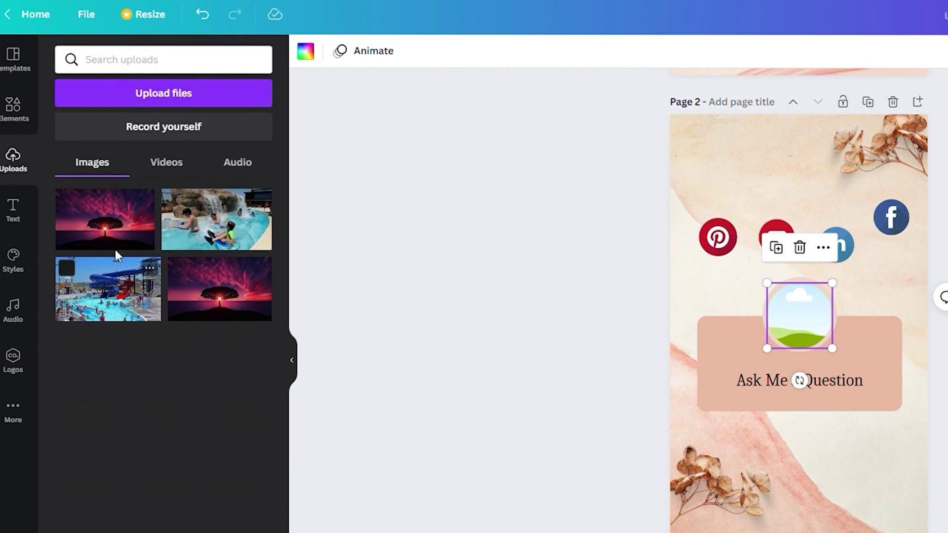
left_click_drag(139, 235, 783, 307)
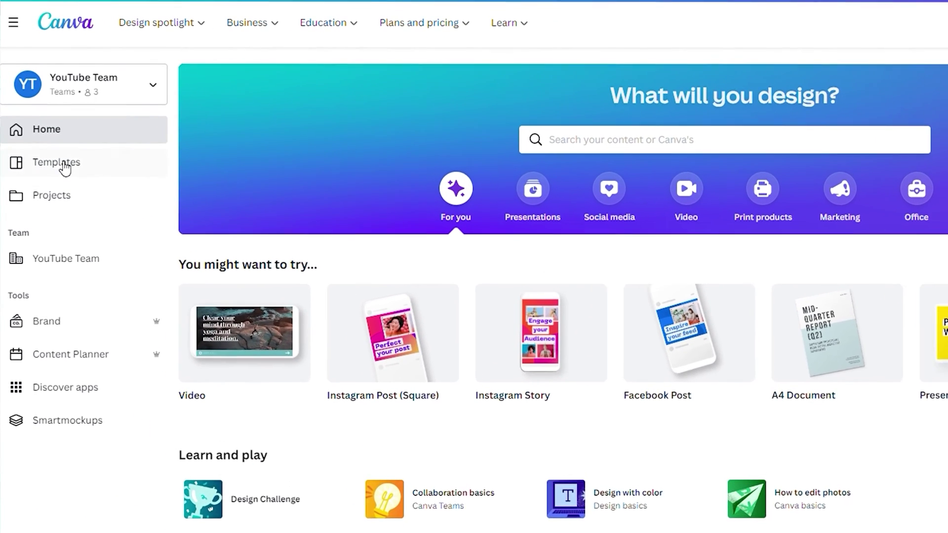
Browse the Instagram Story templates under Social Media in the templates gallery.
left_click(46, 146)
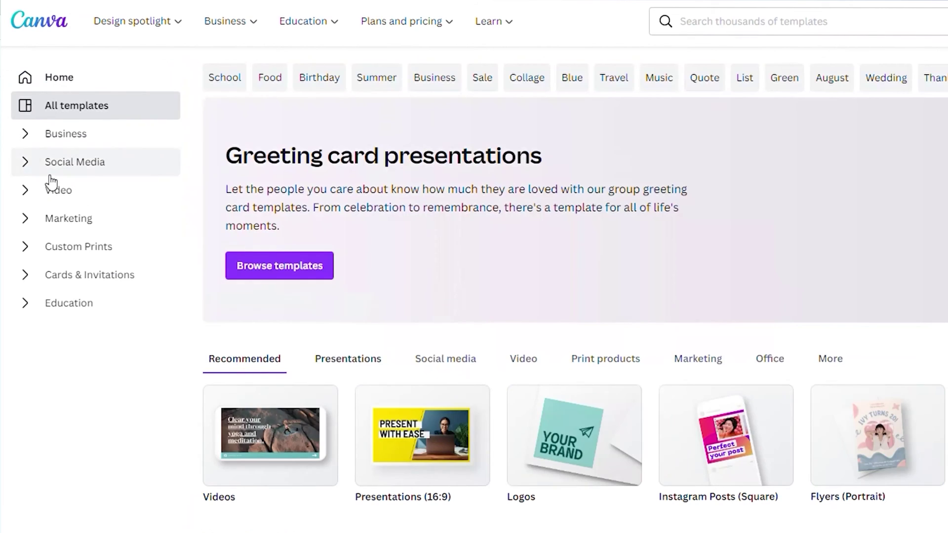
left_click(38, 170)
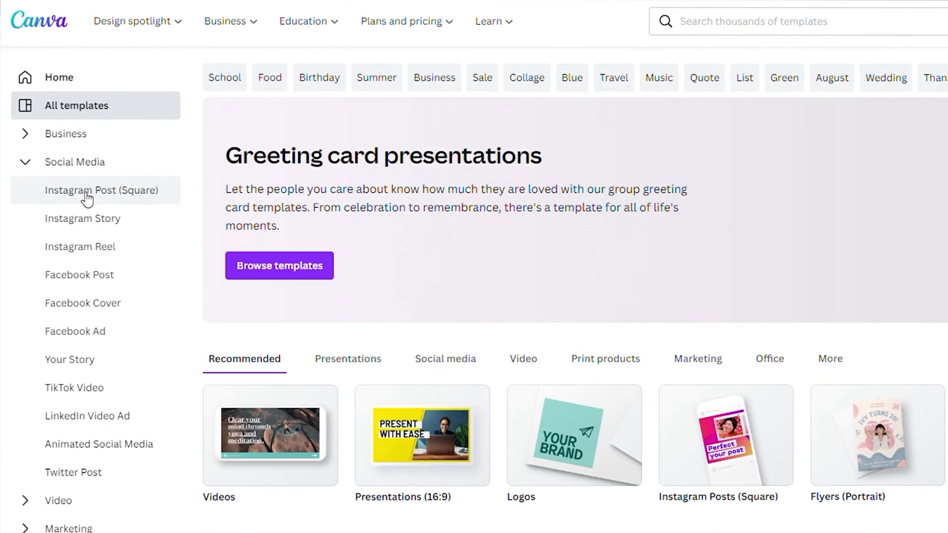
left_click(82, 218)
scroll(574, 290, "down", 5)
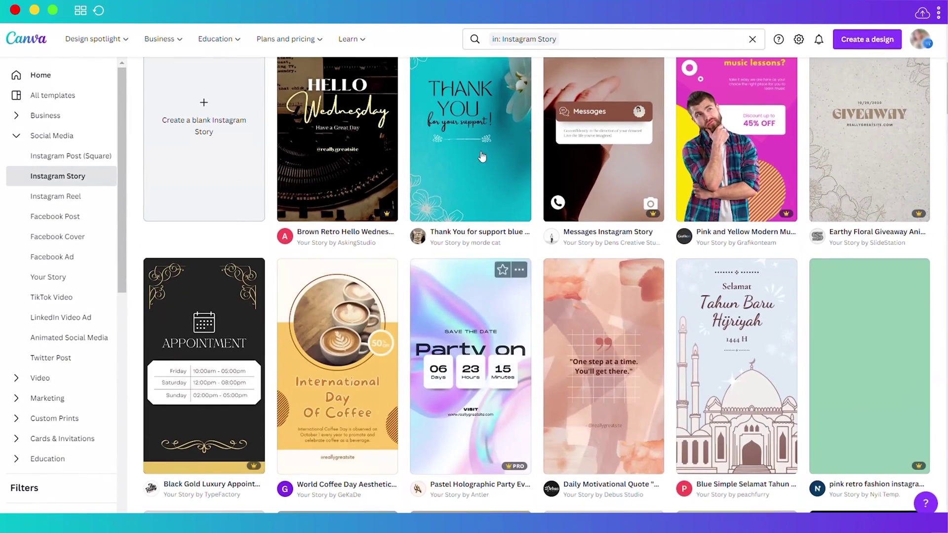
scroll(572, 298, "down", 3)
scroll(572, 297, "up", 3)
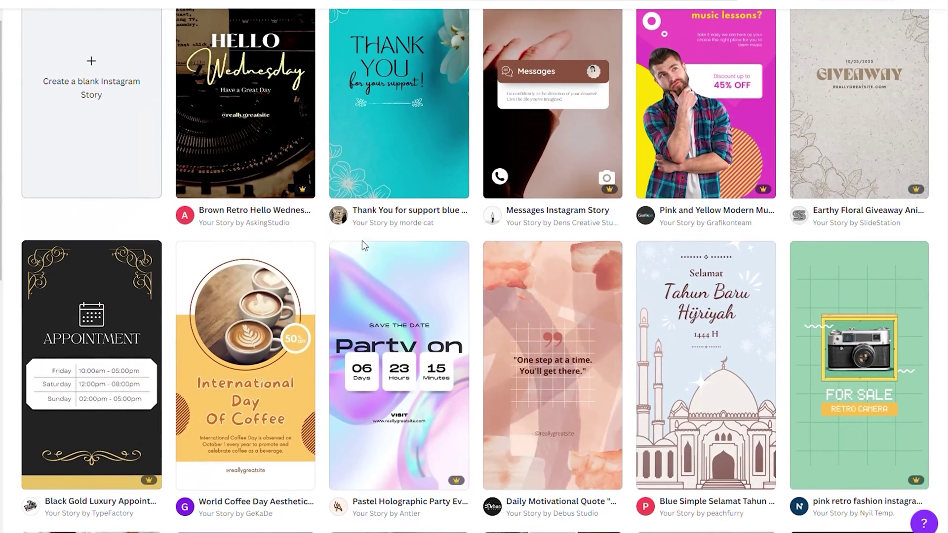
scroll(344, 241, "up", 2)
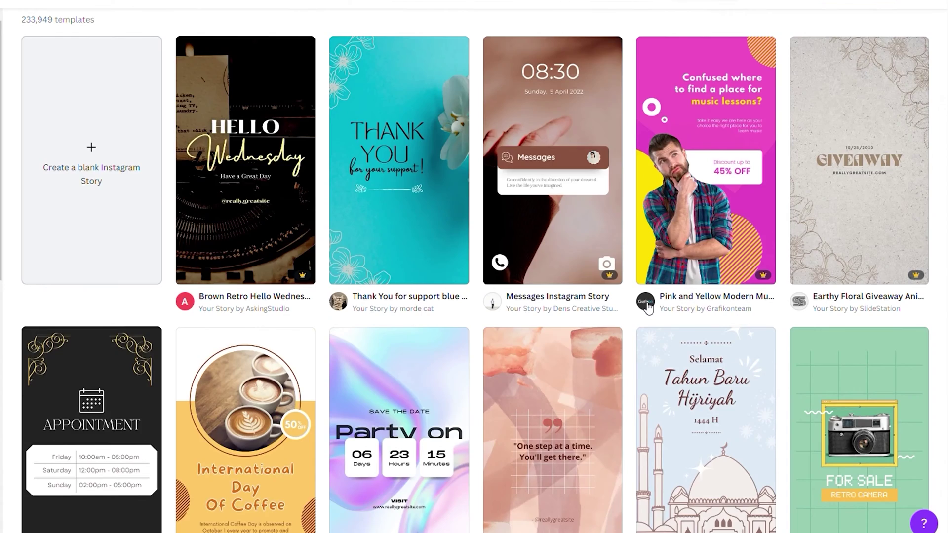
Open a template creator's profile and switch from their templates to their elements.
left_click(647, 303)
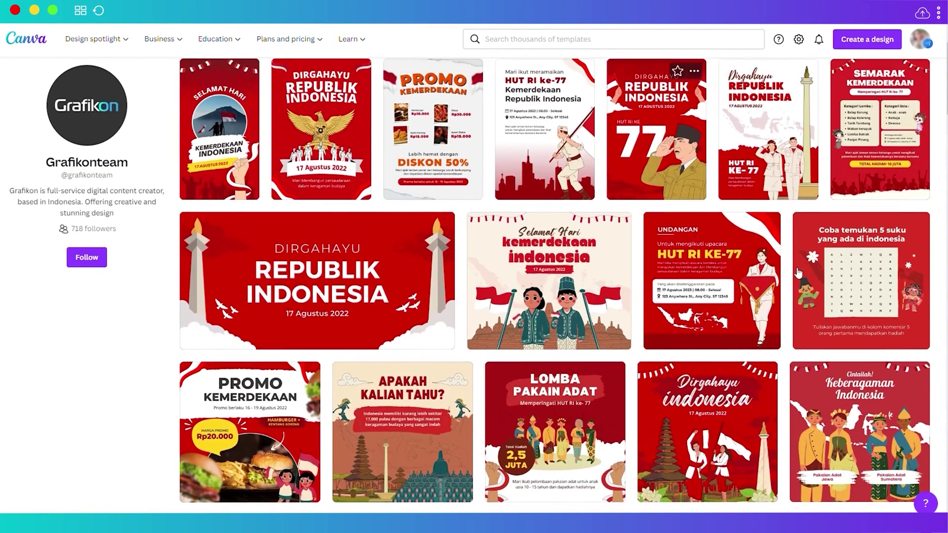
scroll(799, 272, "down", 4)
scroll(363, 138, "up", 5)
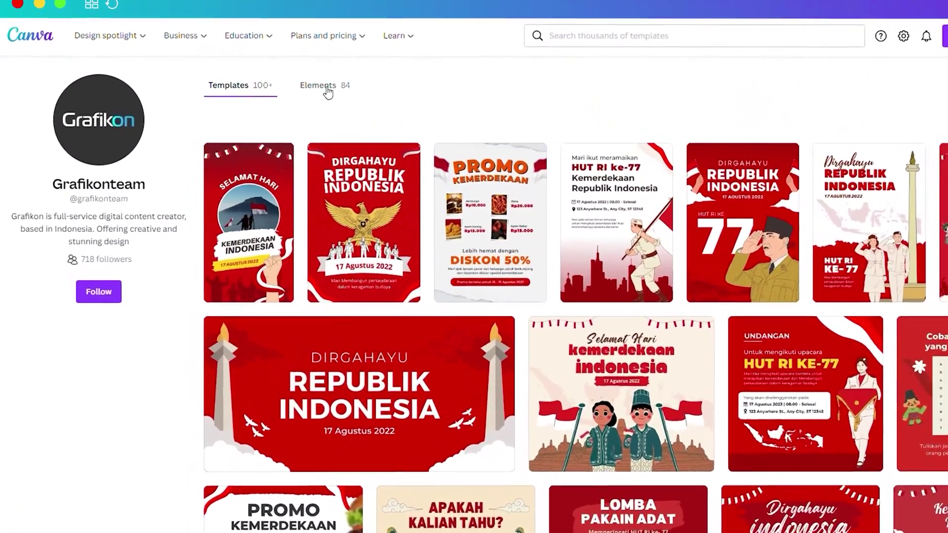
left_click(282, 83)
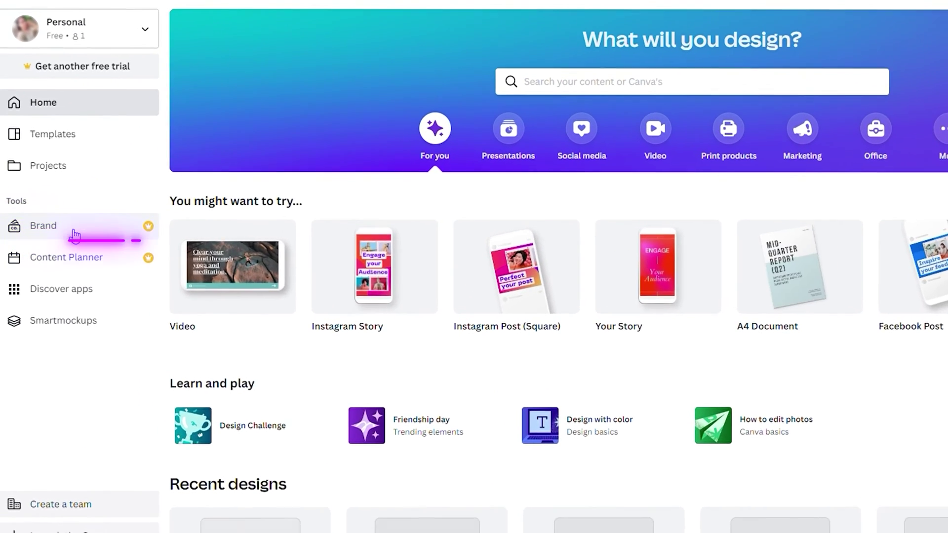
Visit the Brand page, then open the brand kit selector from the graphic's colour palette.
left_click(63, 233)
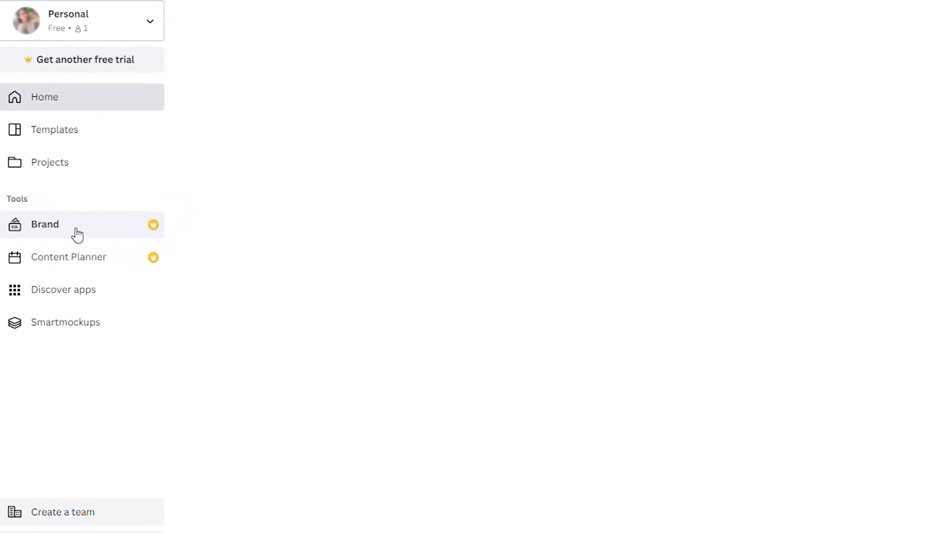
scroll(341, 222, "down", 1)
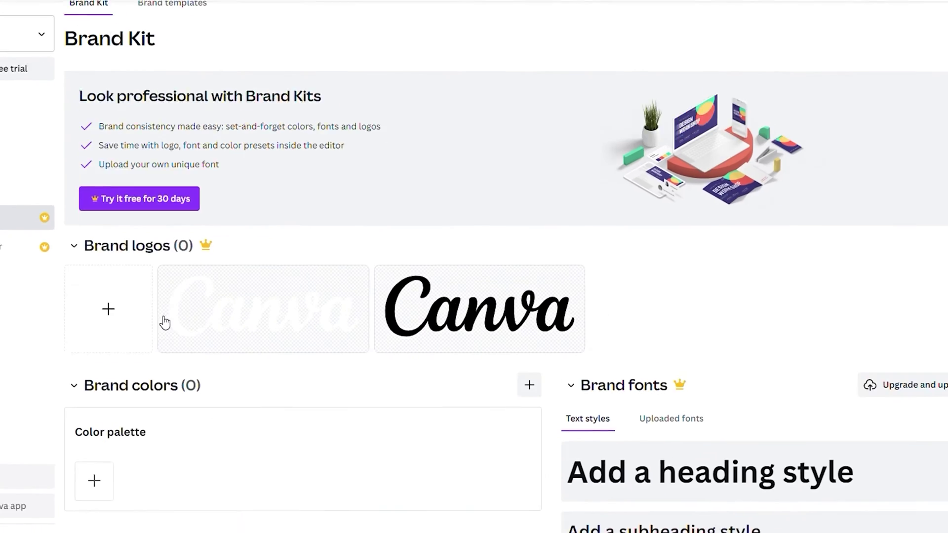
scroll(222, 311, "down", 1)
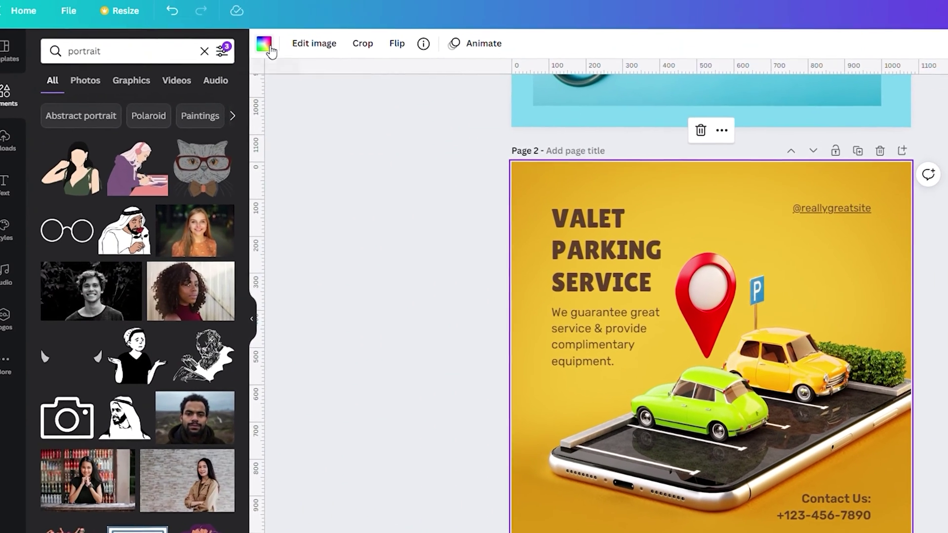
left_click(270, 50)
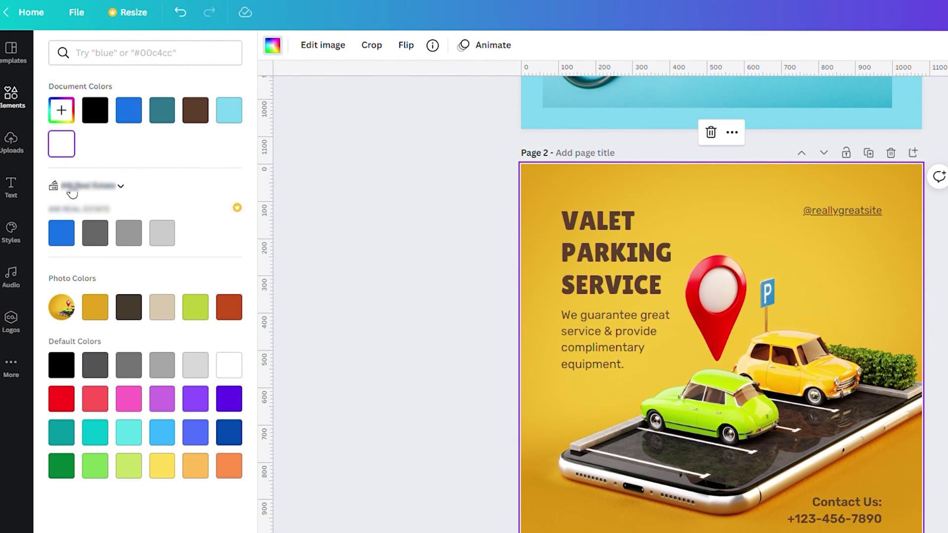
left_click(121, 186)
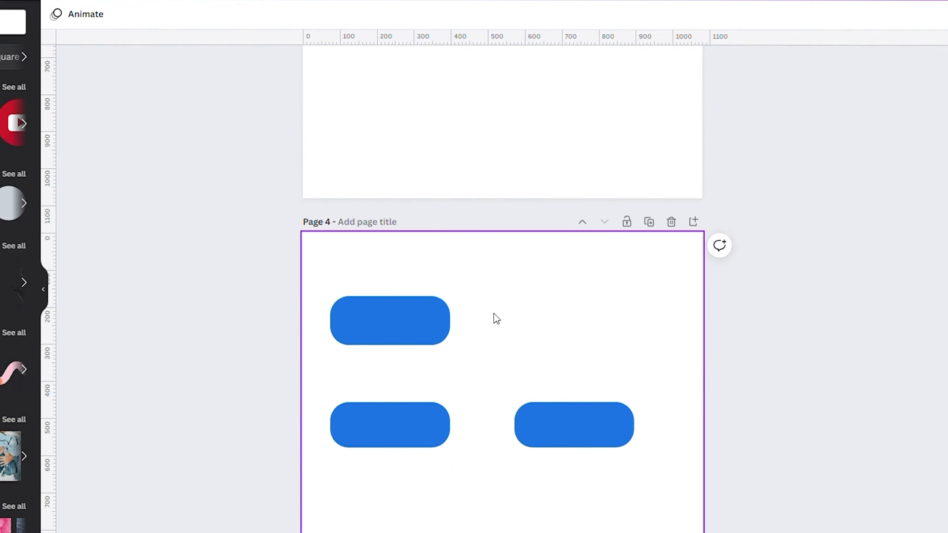
Add a line linking the top blue shape to the lower-left one, then drag shapes so it follows.
scroll(471, 351, "down", 2)
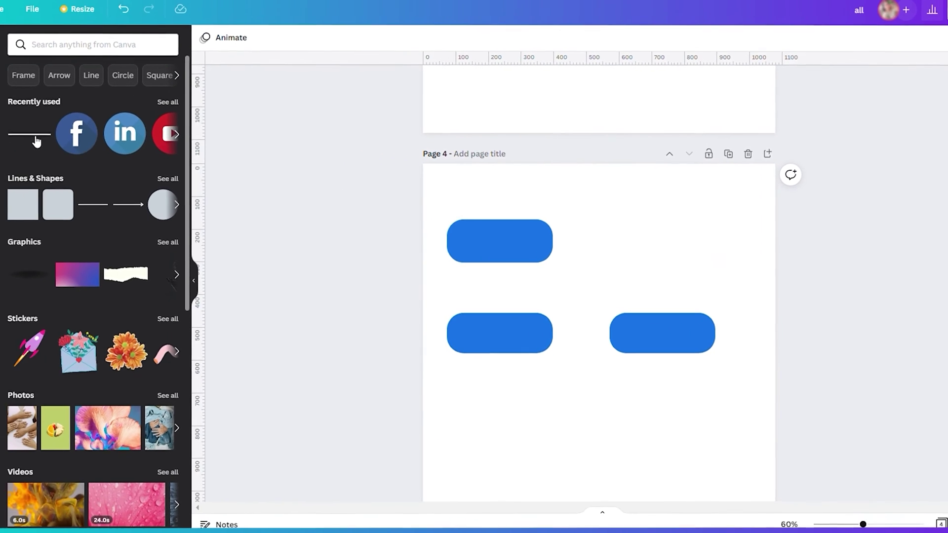
key("l")
left_click_drag(582, 377, 573, 349)
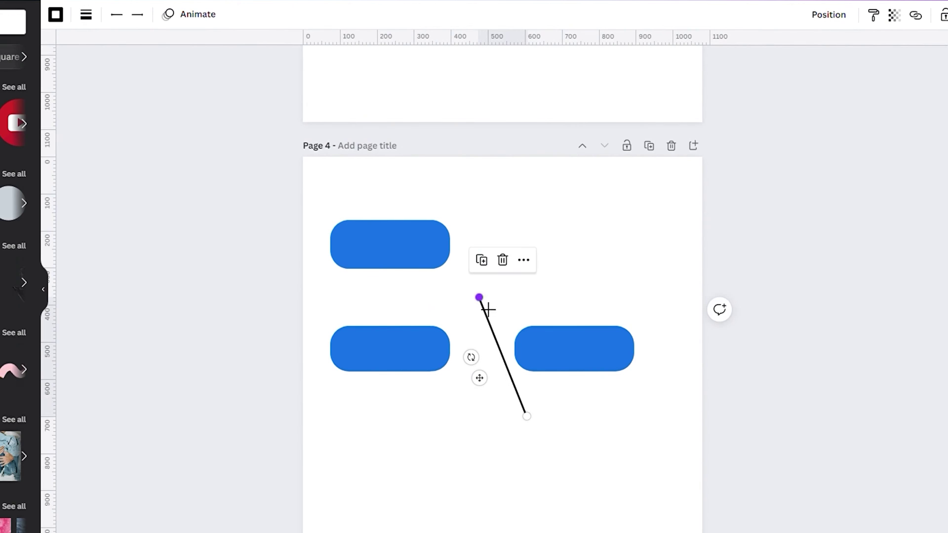
left_click_drag(488, 309, 394, 289)
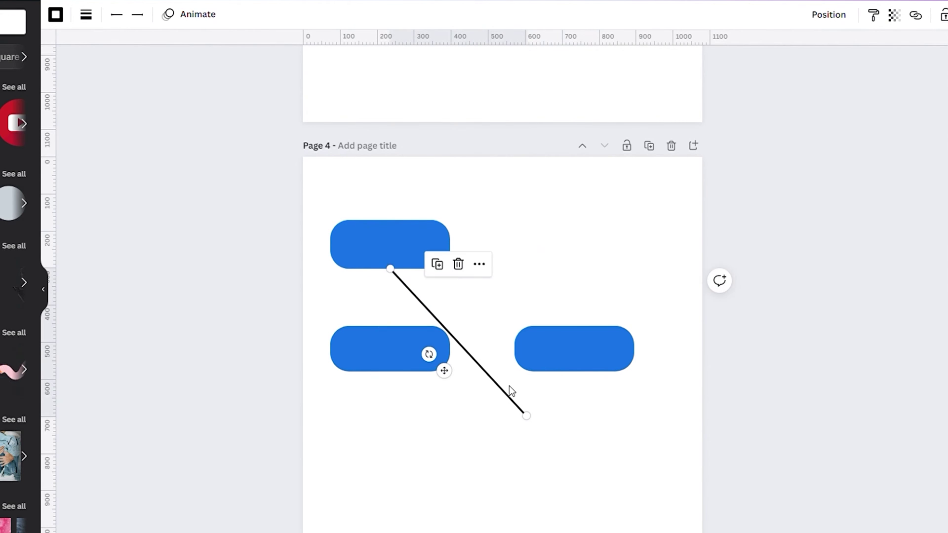
left_click_drag(536, 425, 398, 318)
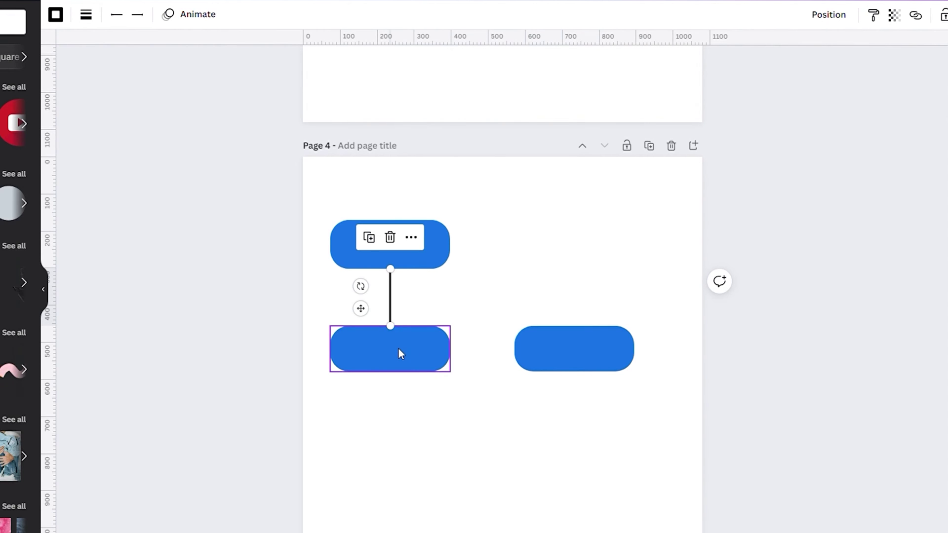
left_click_drag(399, 352, 425, 354)
scroll(507, 334, "up", 6)
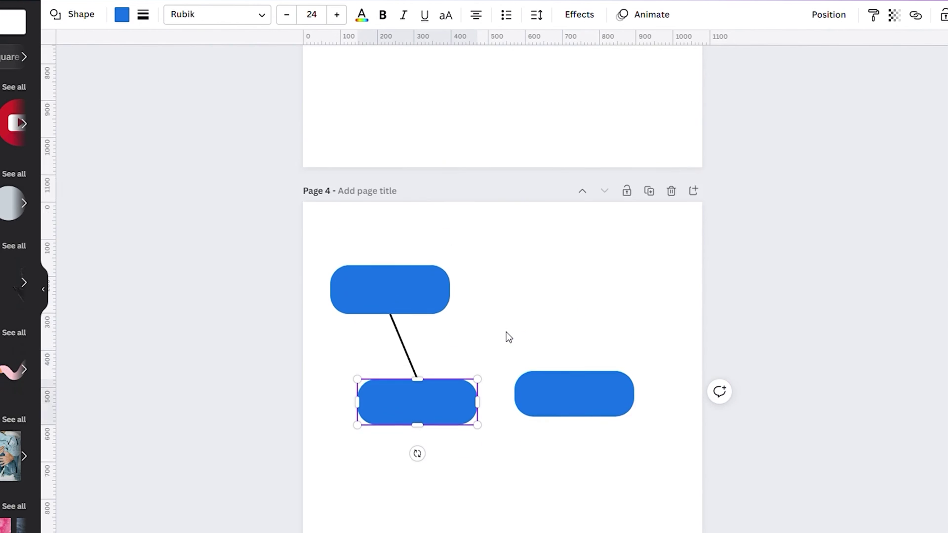
left_click_drag(400, 248, 425, 325)
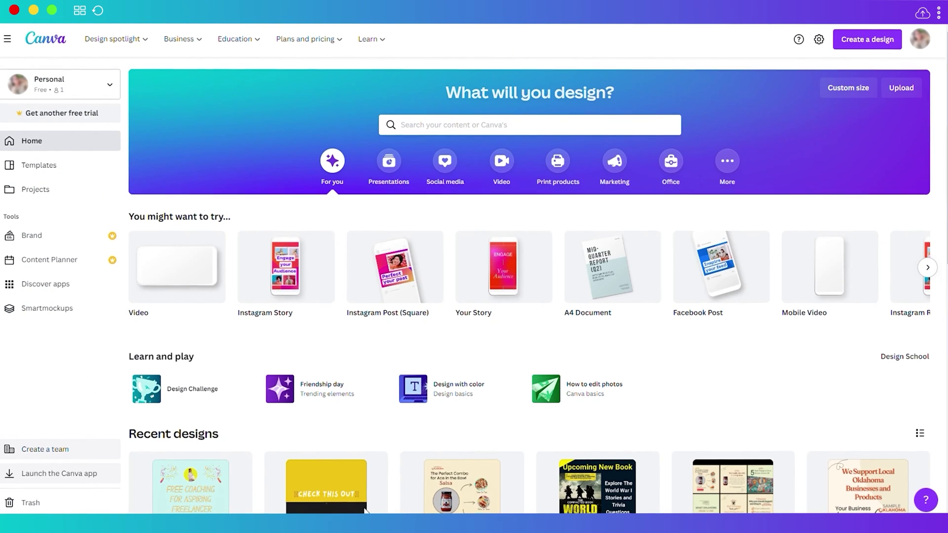
Search the home page for 'logo' templates and scroll the 43,156 results.
left_click(425, 130)
type("logo")
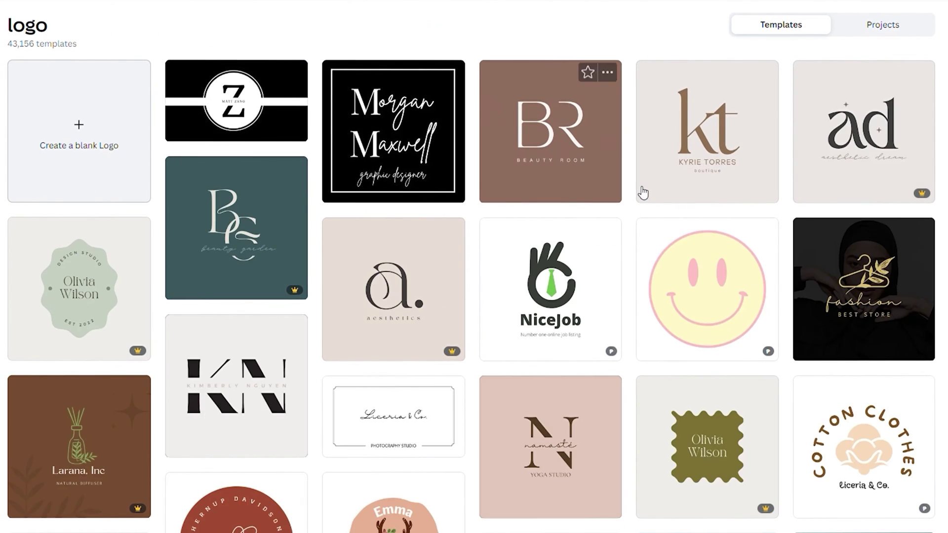
scroll(516, 276, "down", 4)
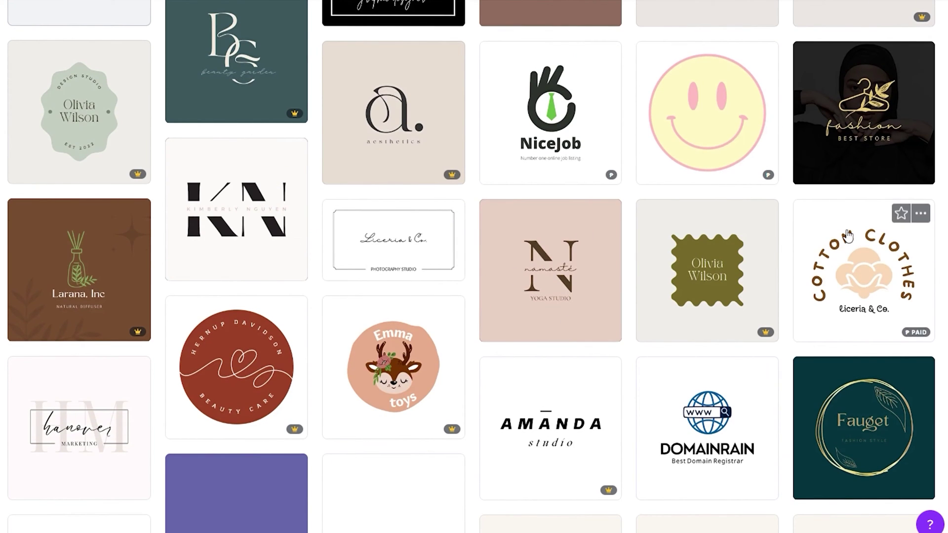
Open the KN monogram logo template and select all of its name text.
left_click(239, 227)
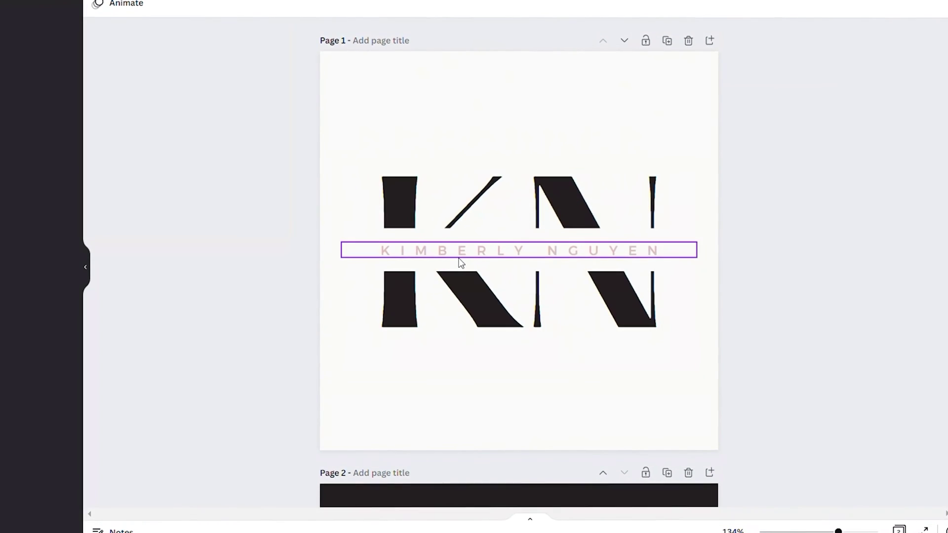
left_click(458, 255)
double_click(458, 257)
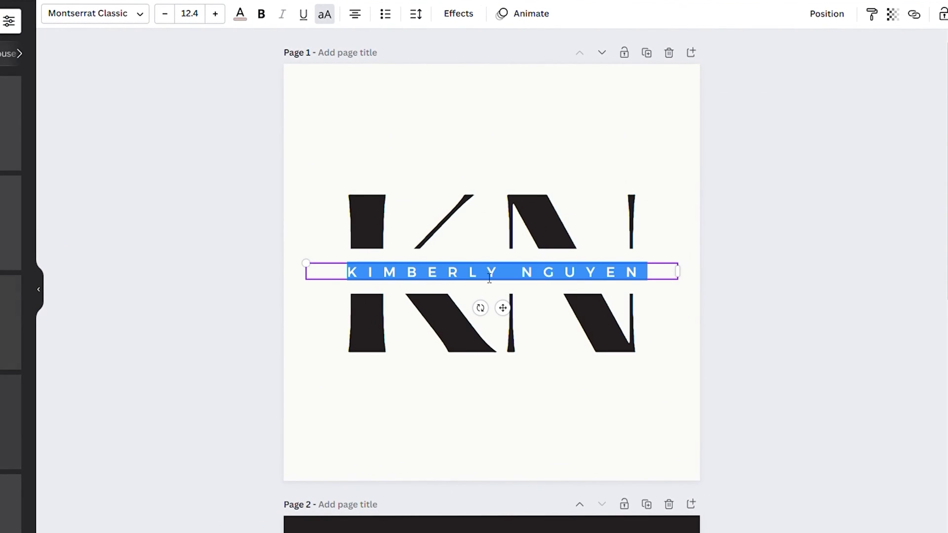
left_click(543, 277)
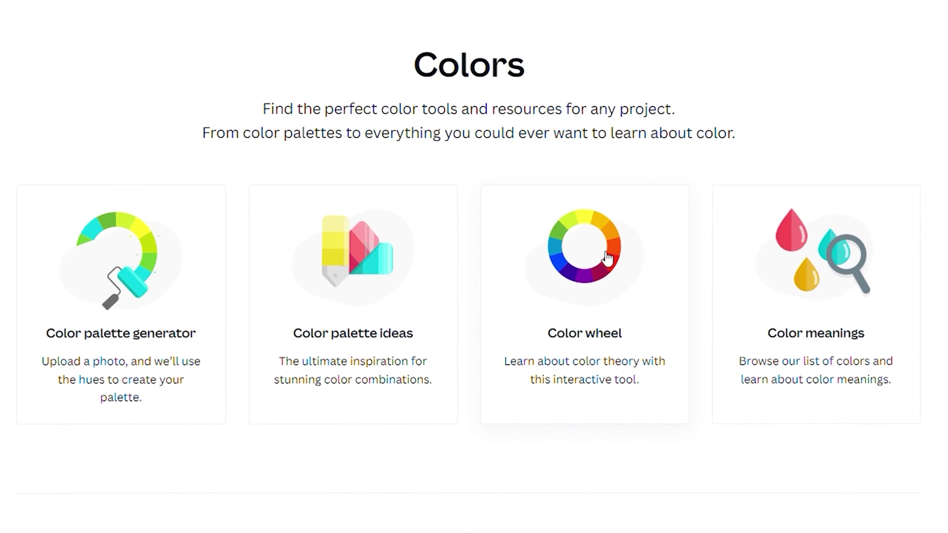
Open the Color wheel card from the Colors resources page.
left_click(607, 258)
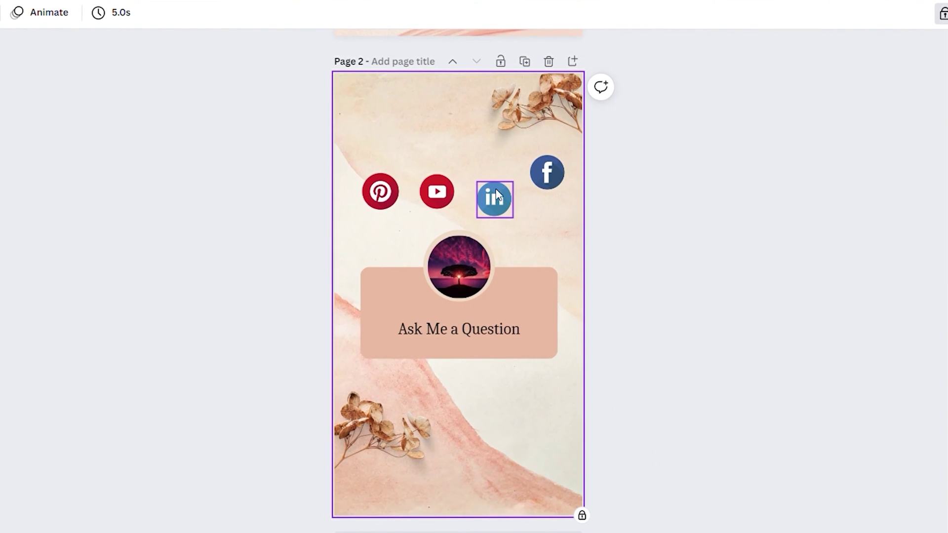
Drag the LinkedIn, YouTube, Pinterest and Facebook icons roughly into one row.
left_click_drag(496, 202, 496, 197)
left_click_drag(438, 194, 425, 200)
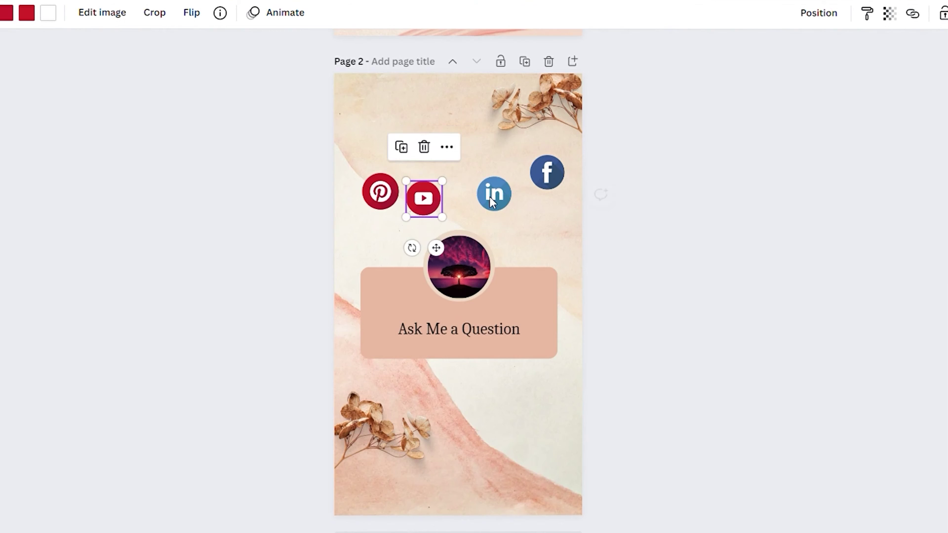
left_click_drag(490, 196, 493, 220)
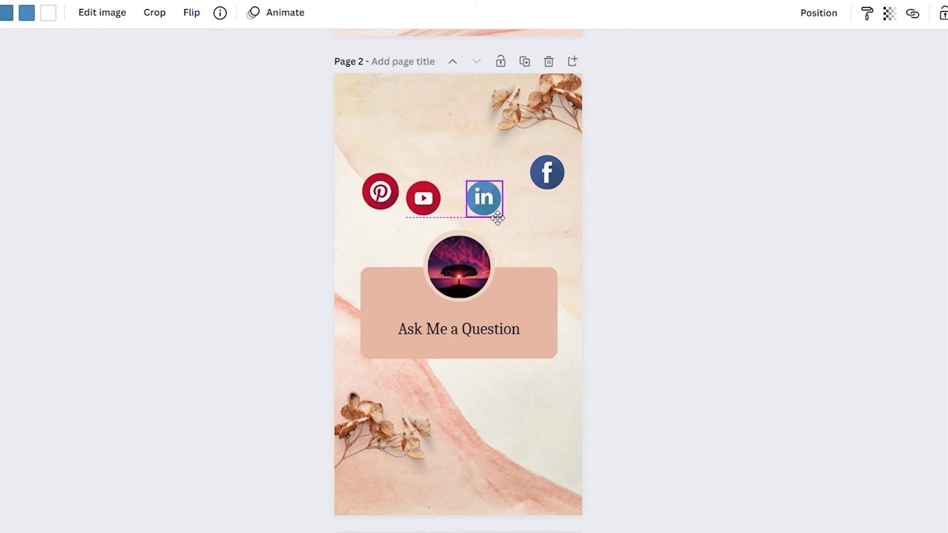
left_click_drag(397, 196, 386, 205)
left_click(538, 184)
left_click_drag(538, 184, 534, 212)
left_click(499, 151)
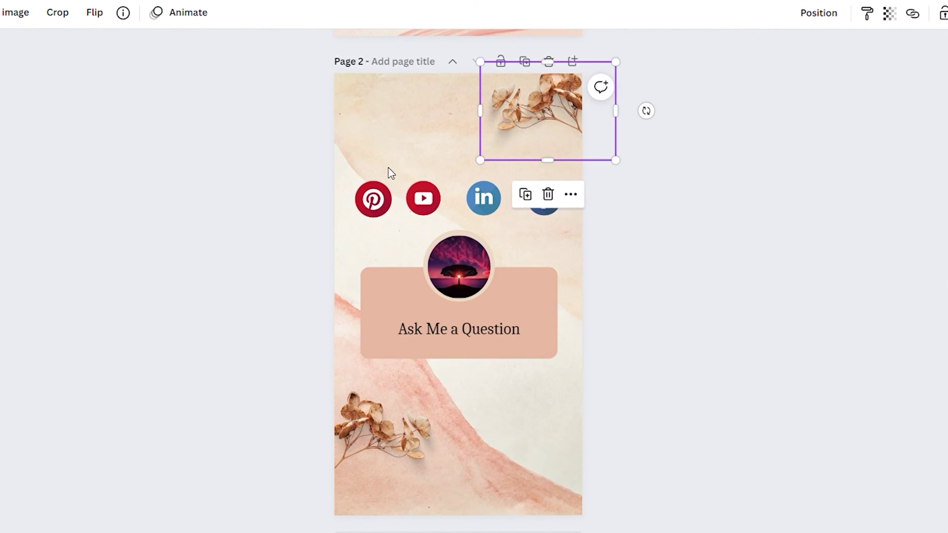
left_click(375, 171)
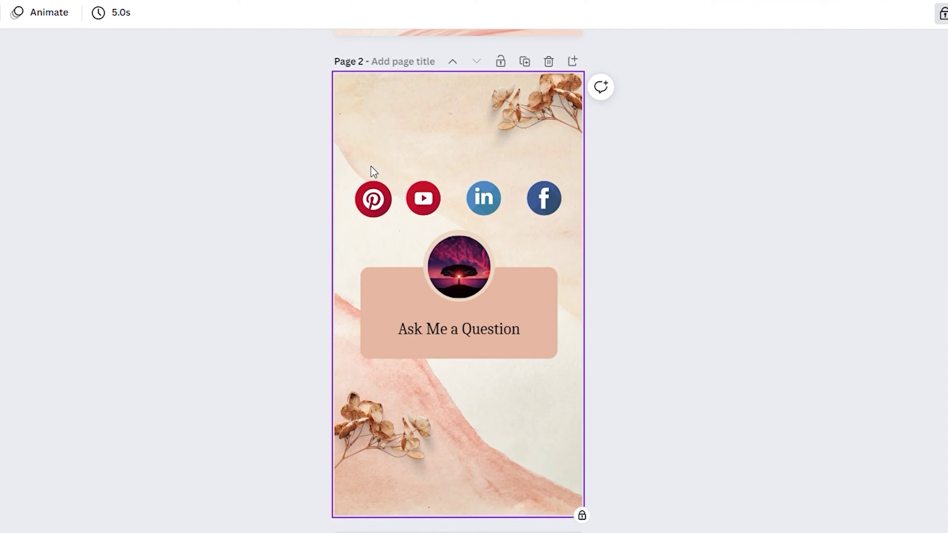
Select all four social icons and space them evenly with Position > Tidy up.
left_click_drag(371, 166, 466, 208)
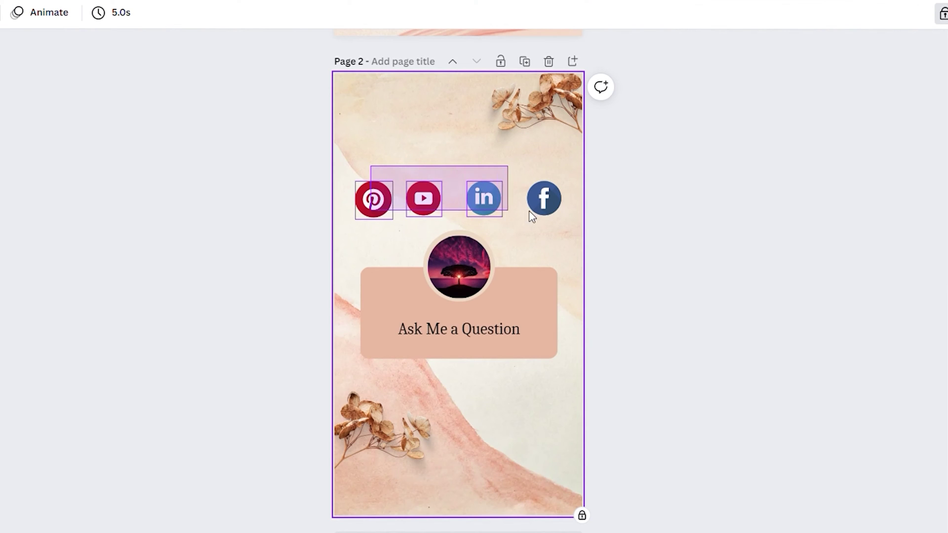
left_click_drag(531, 212, 532, 212)
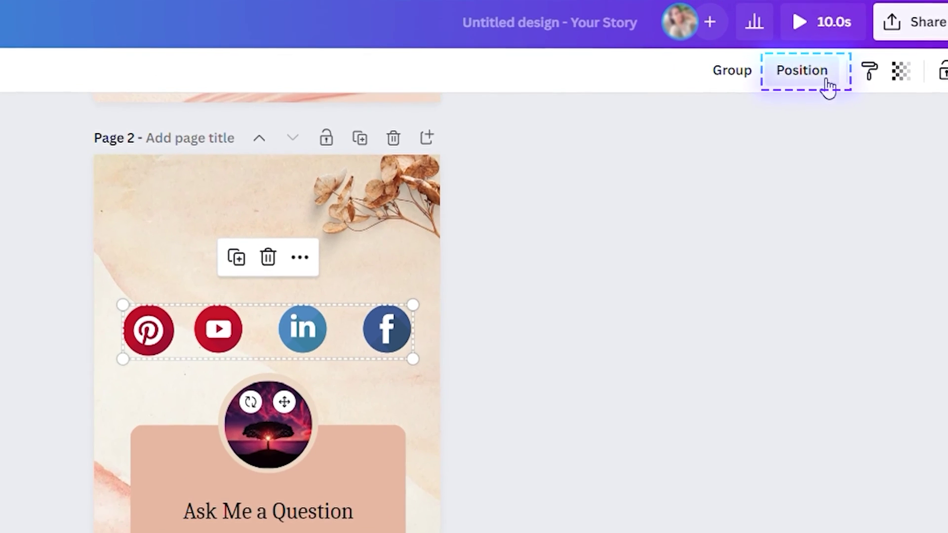
left_click(845, 15)
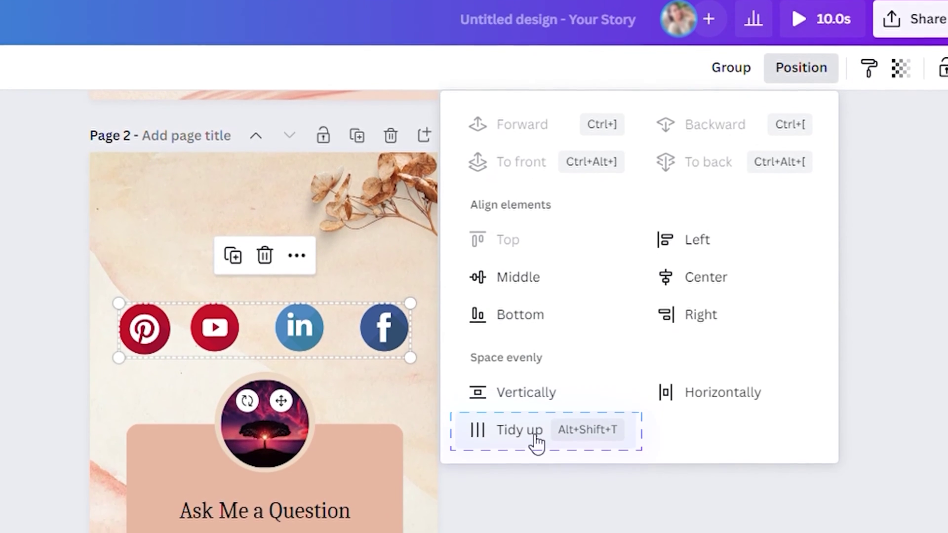
left_click(535, 443)
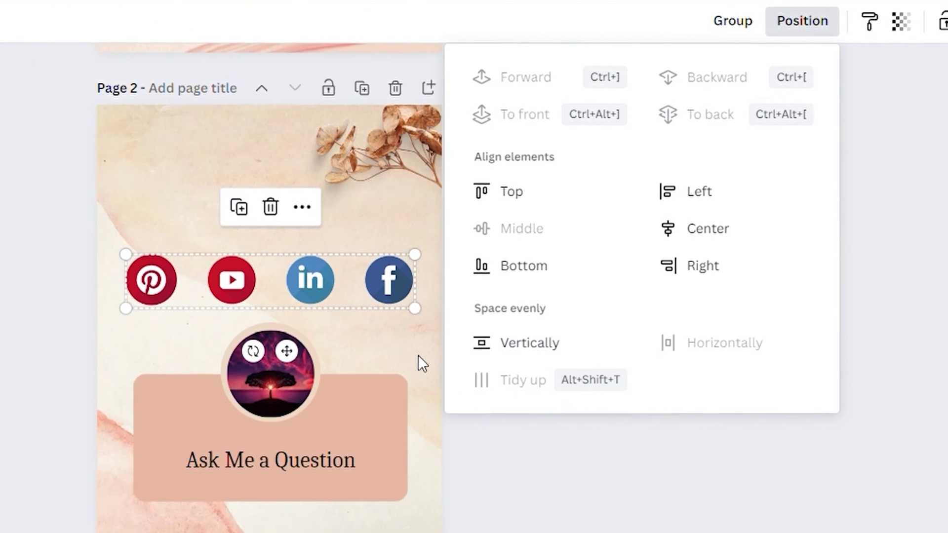
left_click(420, 364)
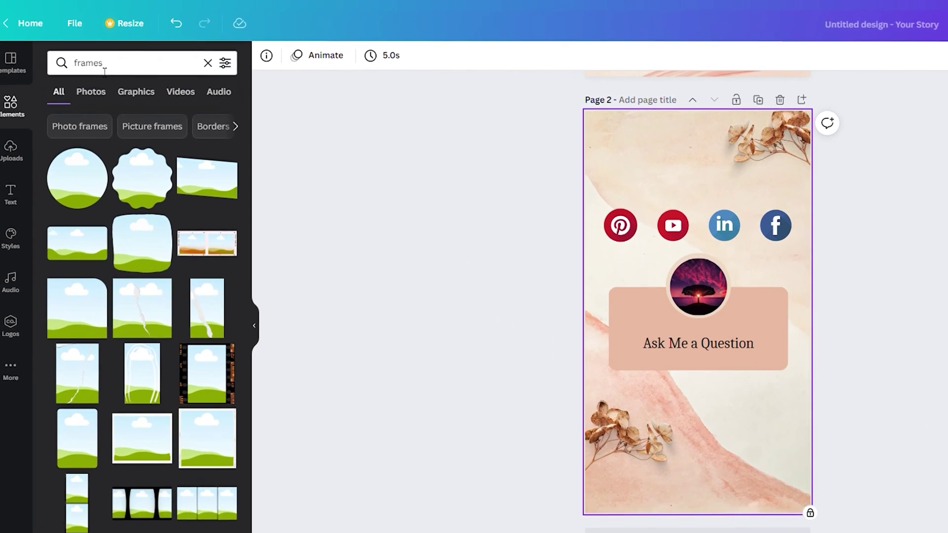
Replace the previous frames search with an Elements search for 'aesthetic'.
left_click(116, 68)
left_click(237, 59)
type("ae")
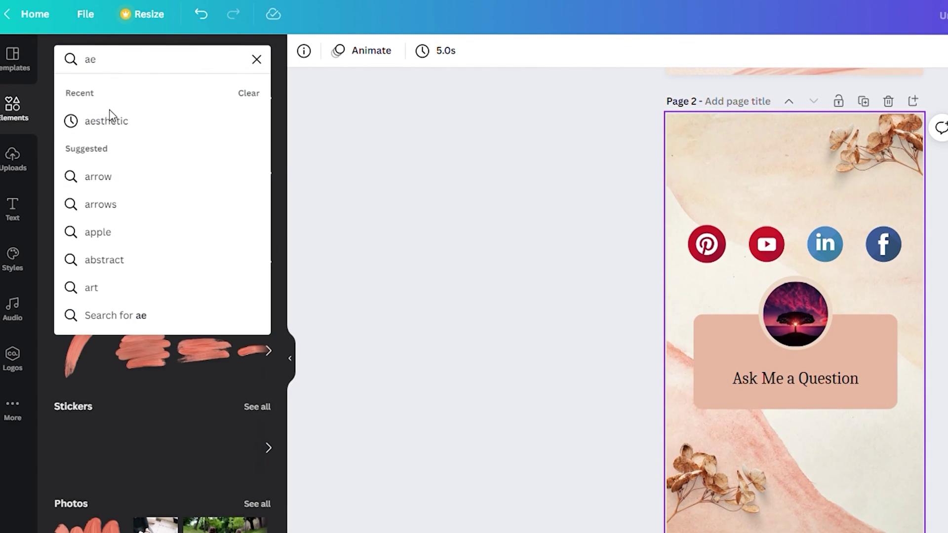
left_click(79, 129)
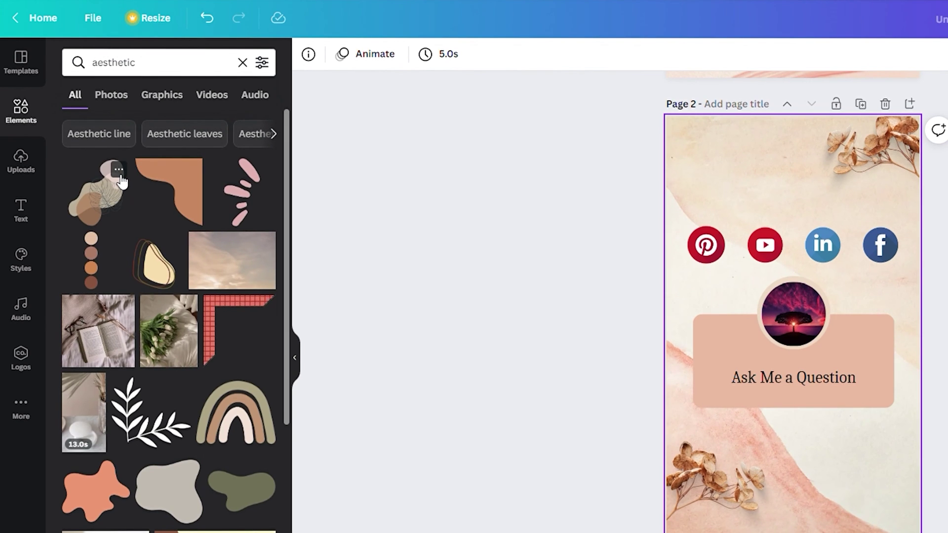
From the monstera blob graphic's menu, browse more elements by Bali Studio.
left_click(119, 170)
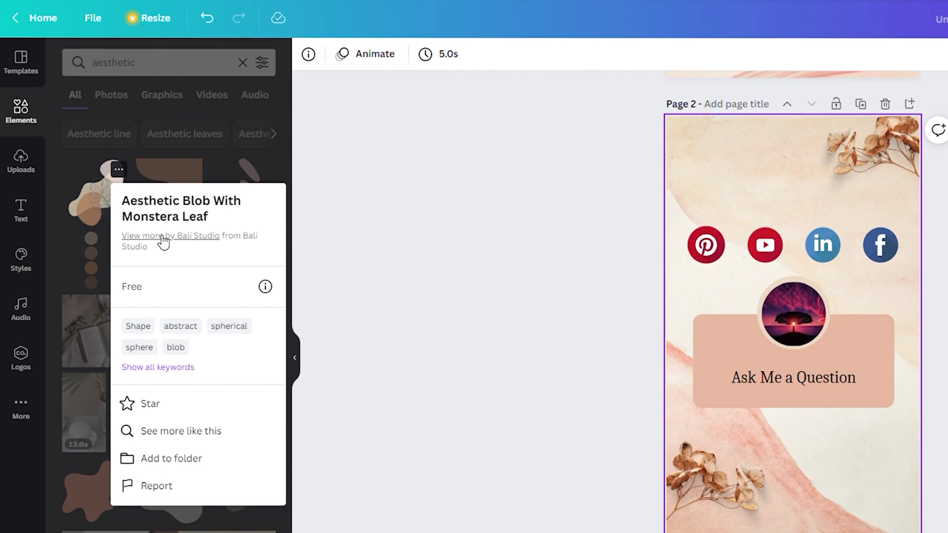
left_click(164, 238)
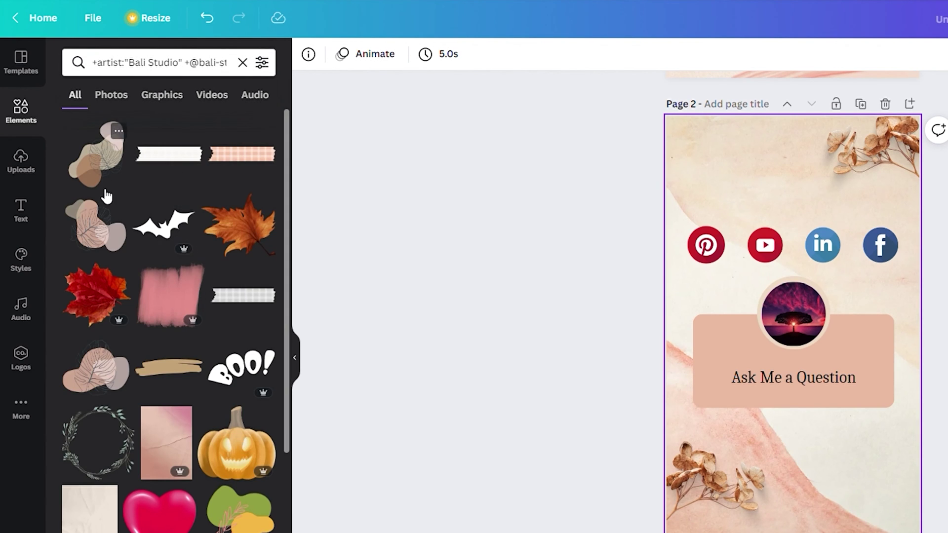
scroll(172, 274, "down", 5)
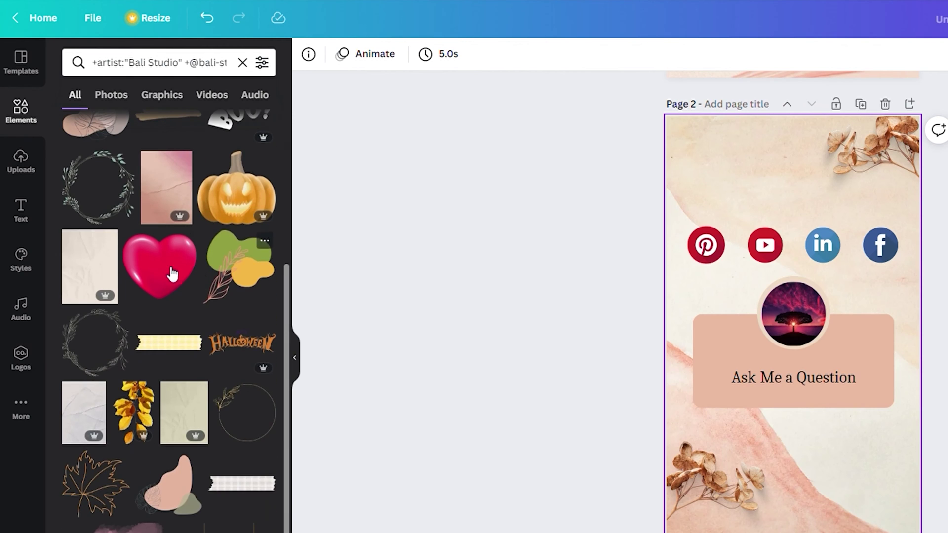
scroll(198, 286, "down", 2)
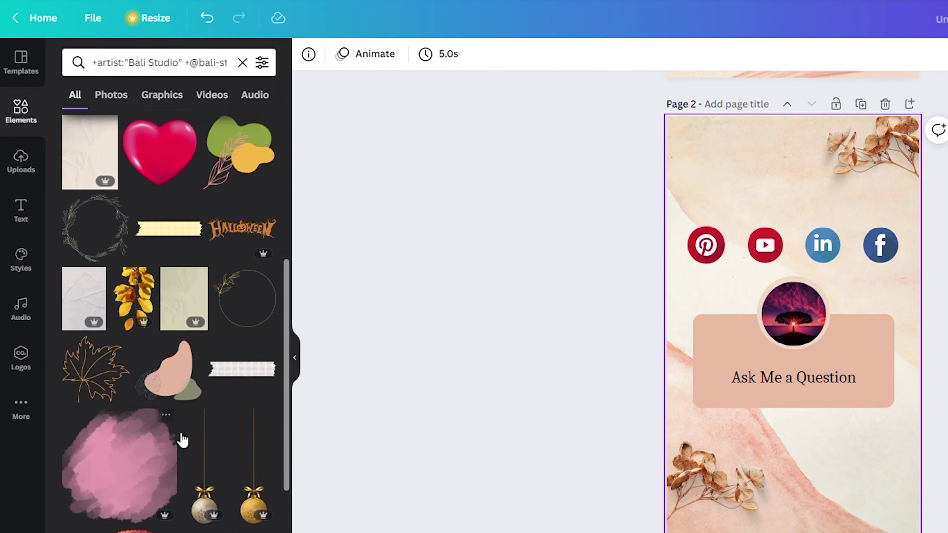
scroll(182, 438, "down", 5)
scroll(178, 437, "up", 6)
scroll(176, 437, "up", 6)
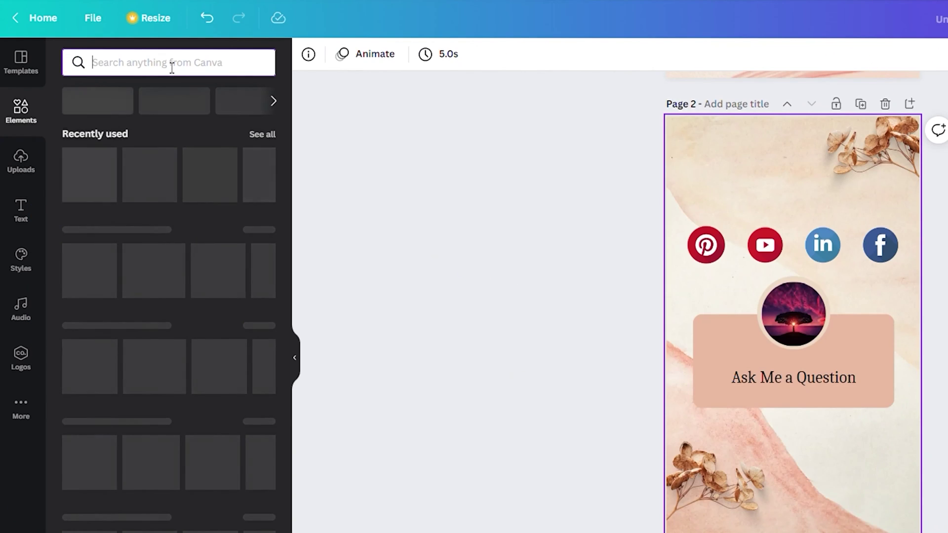
Search Elements for 'fitness' and add a new blank page with Ctrl+Enter.
type("fit")
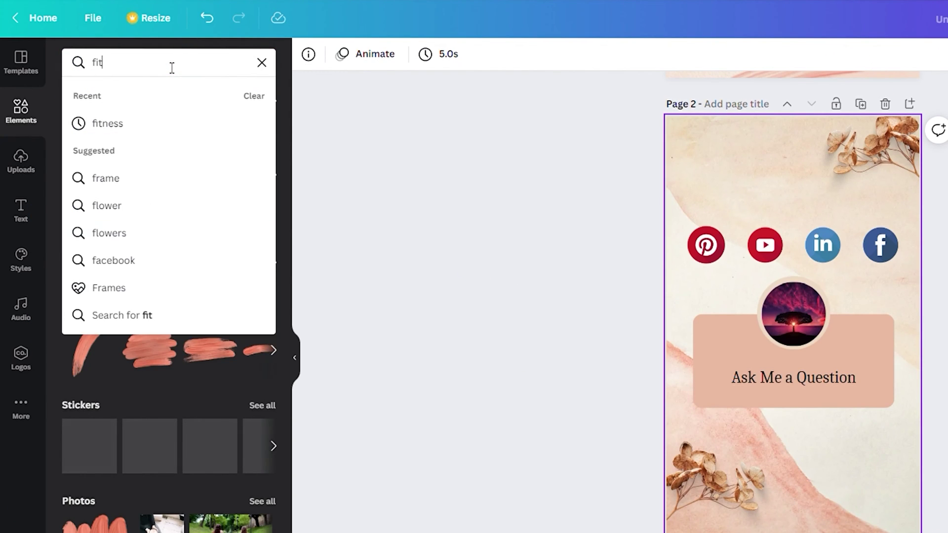
left_click(121, 125)
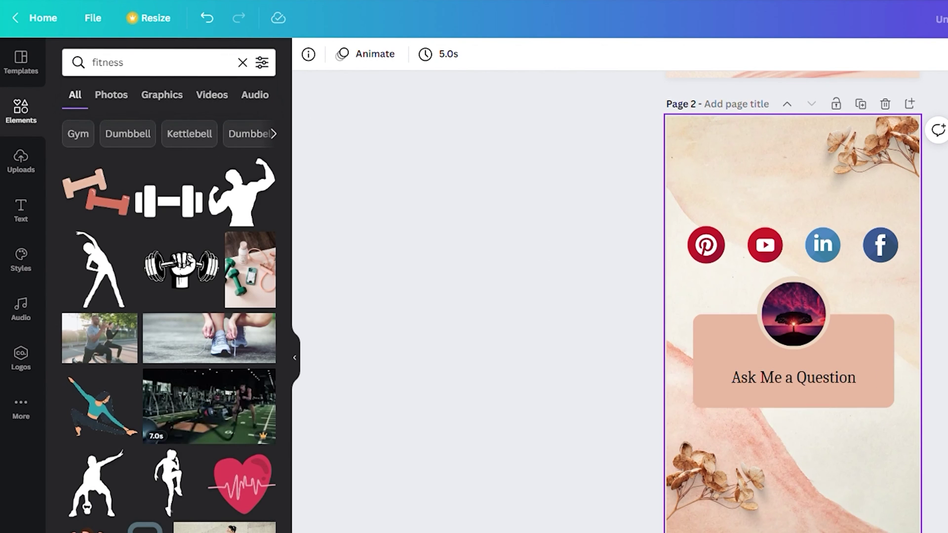
key("ctrl+Return")
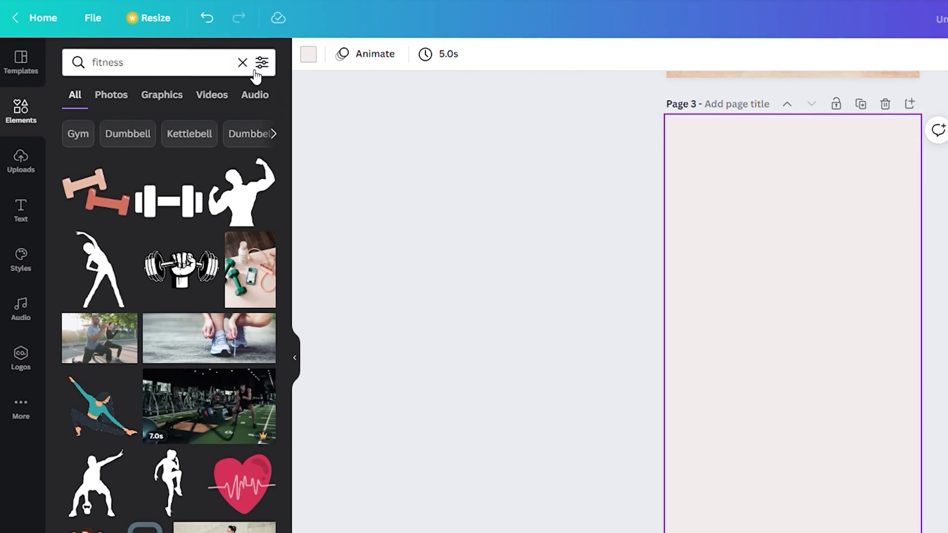
Filter the fitness results to Light blue and add the bottle-and-dumbbells photo to page 3.
left_click(261, 63)
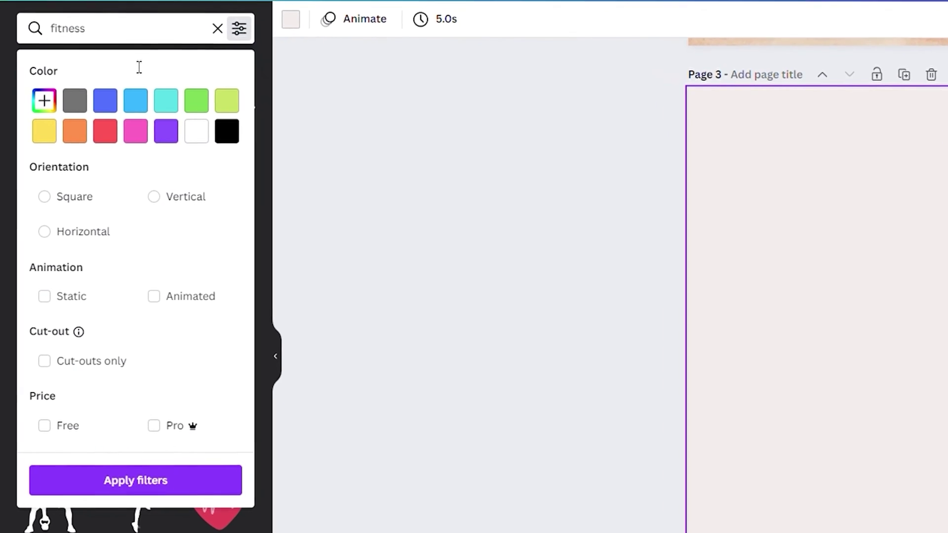
left_click(143, 109)
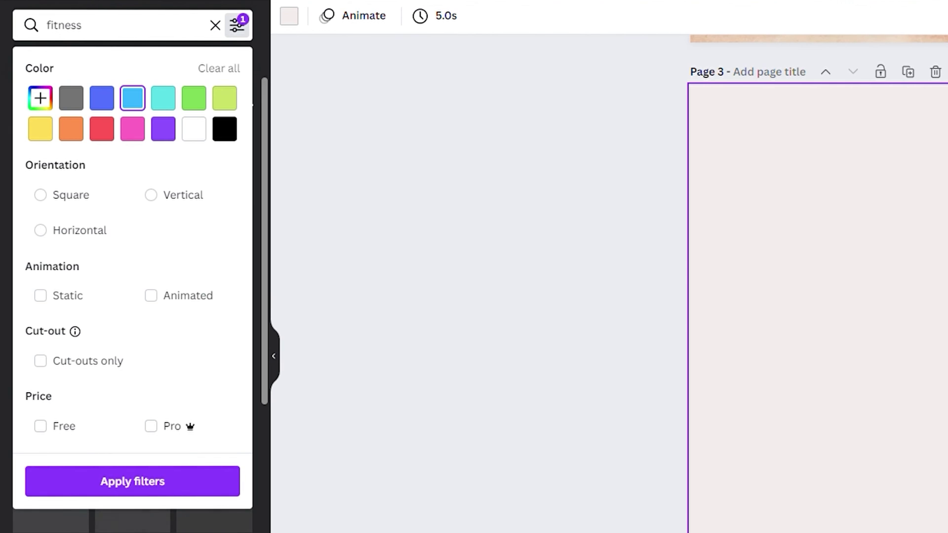
left_click(274, 480)
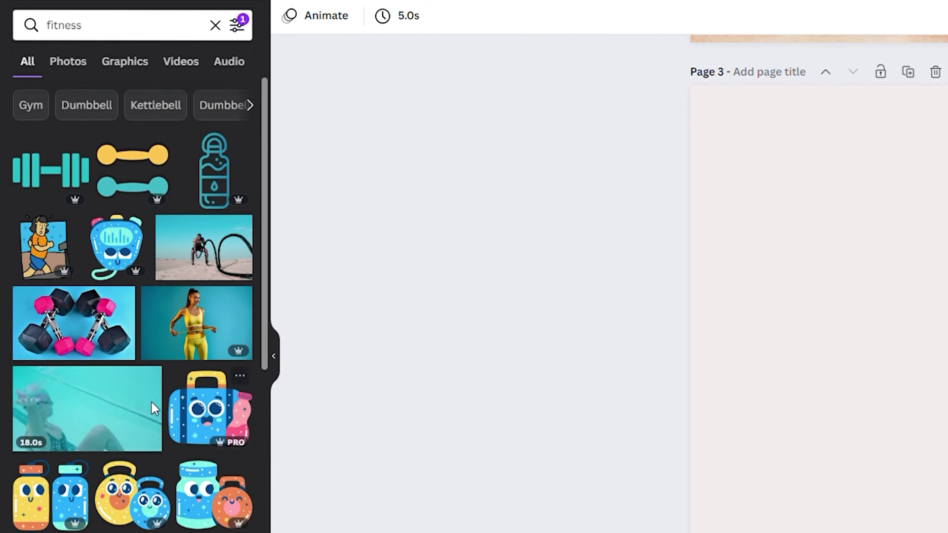
scroll(133, 464, "down", 4)
scroll(113, 522, "down", 4)
left_click(178, 220)
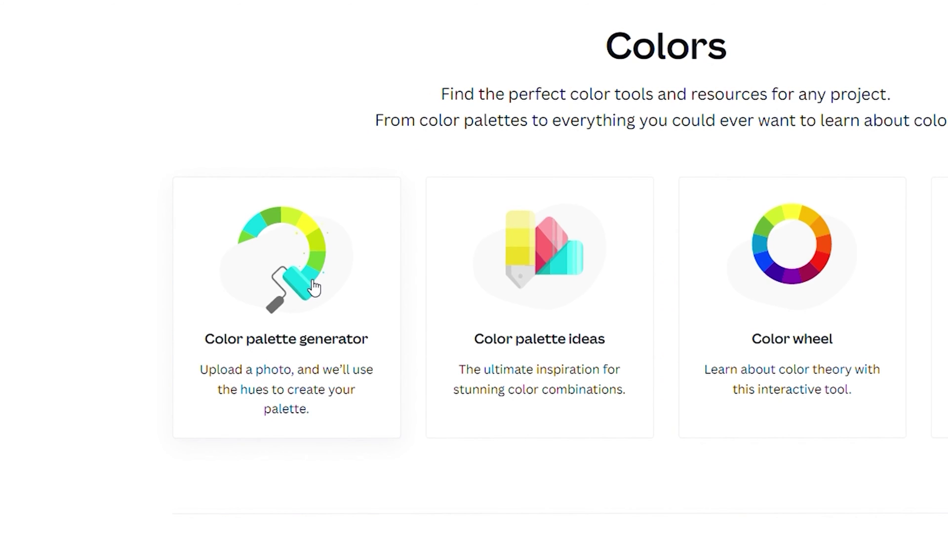
Go to the Color palette generator and choose Upload an image.
left_click(314, 287)
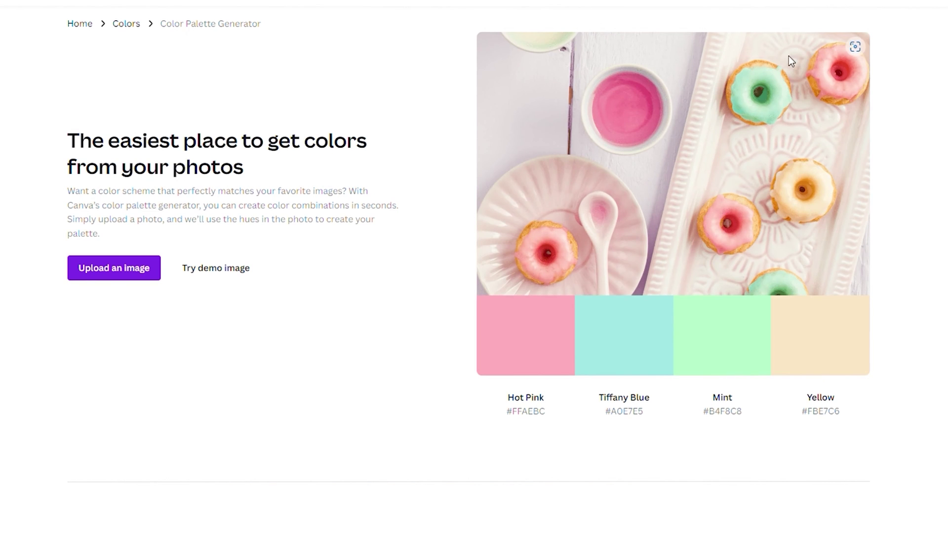
left_click(146, 267)
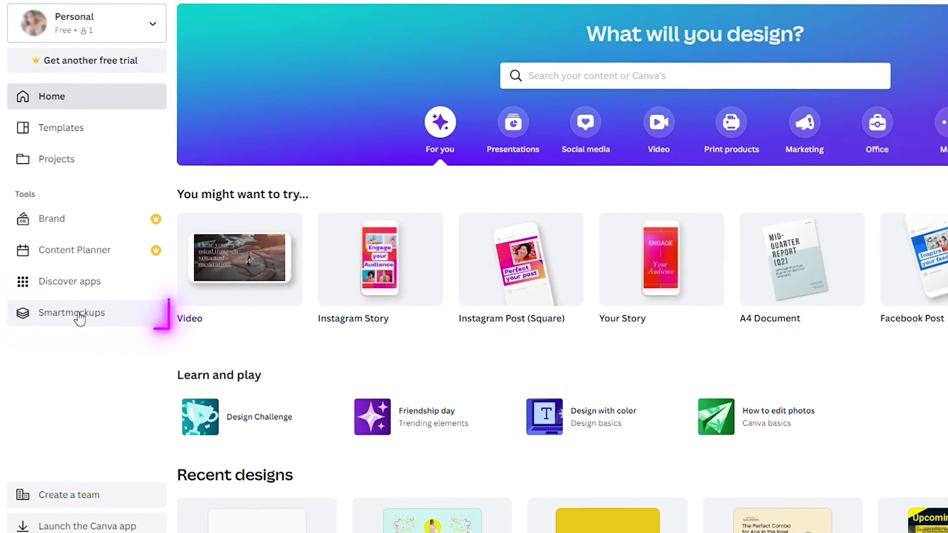
Browse the Smartmockups page, scrolling through the Trending carousel of product mockups.
left_click(79, 316)
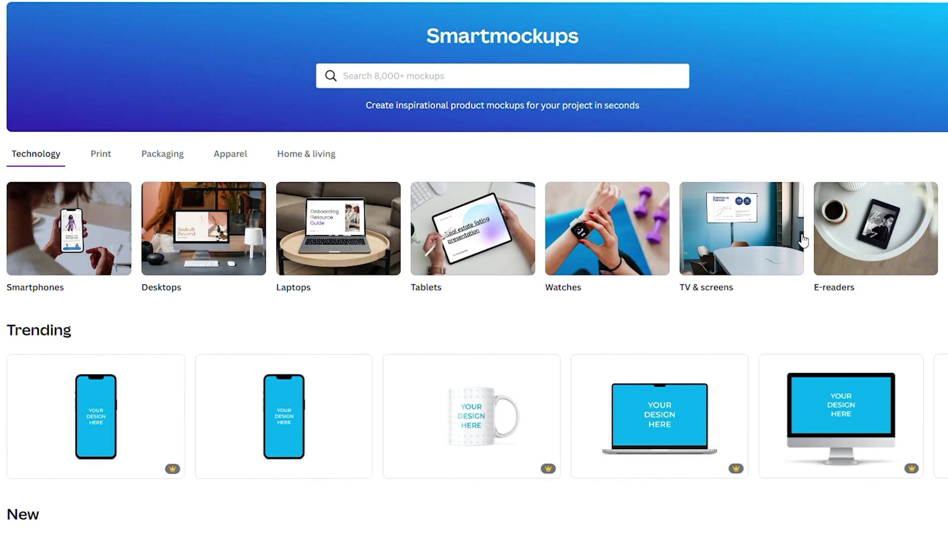
scroll(606, 269, "down", 3)
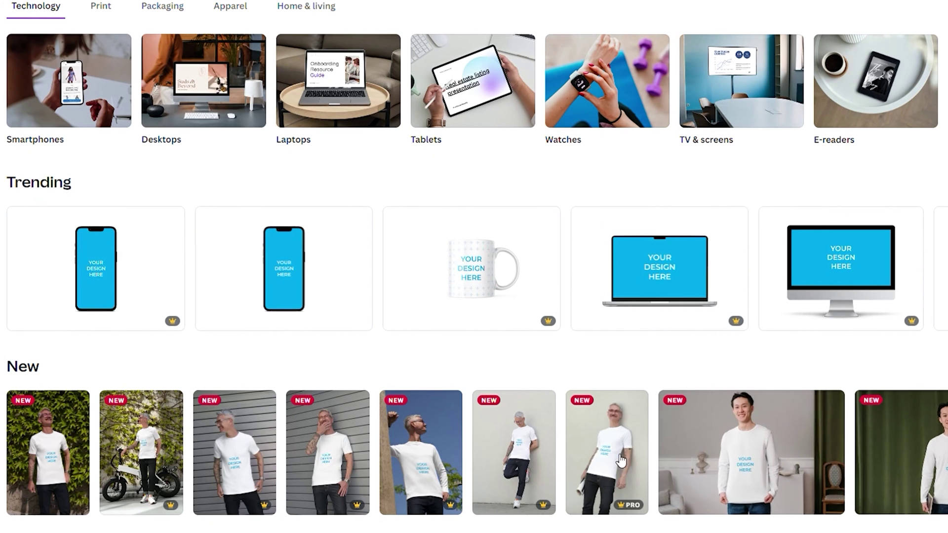
scroll(474, 268, "right", 5)
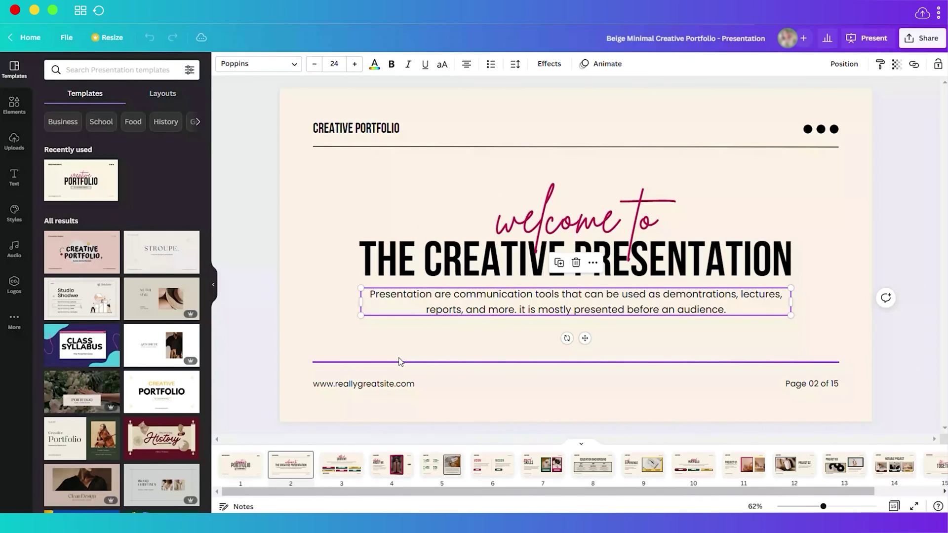
Jump between slides 1 and 7 in the page strip, ending on the title slide.
left_click(257, 471)
left_click(542, 472)
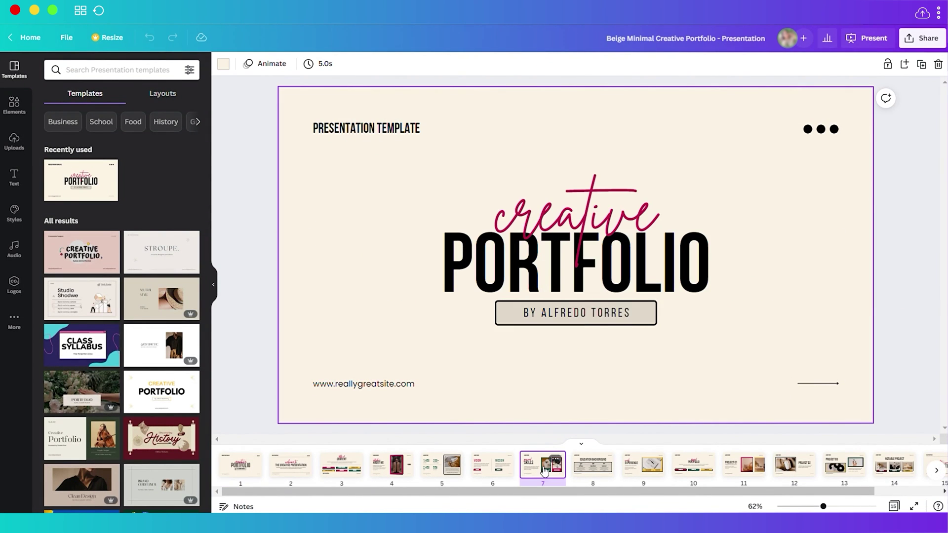
left_click(250, 475)
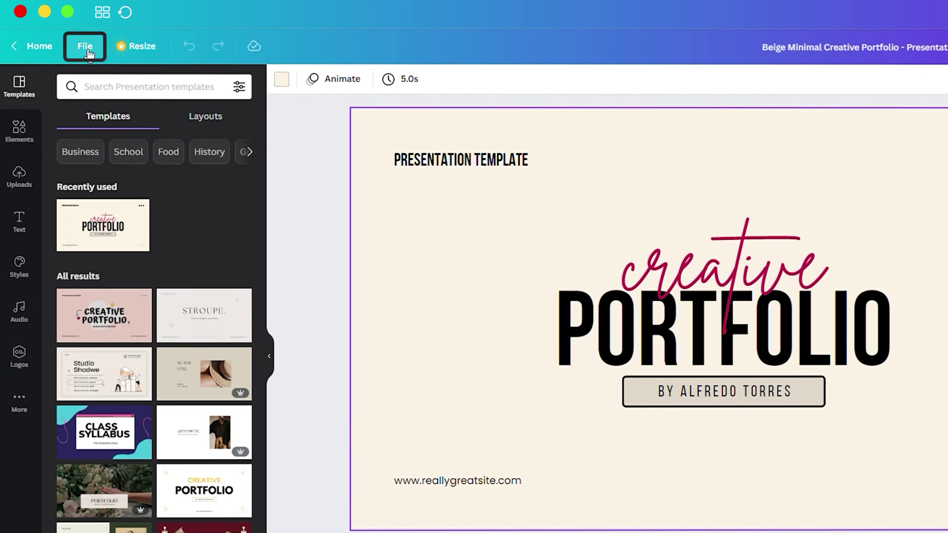
Use File > Find and replace to search 'Presentat', stepping to the third of 17 matches.
left_click(85, 46)
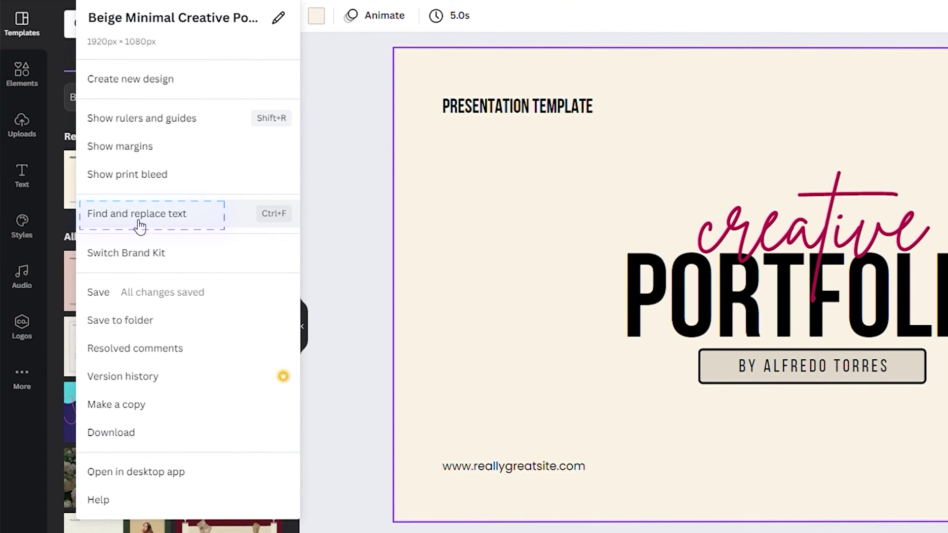
left_click(136, 214)
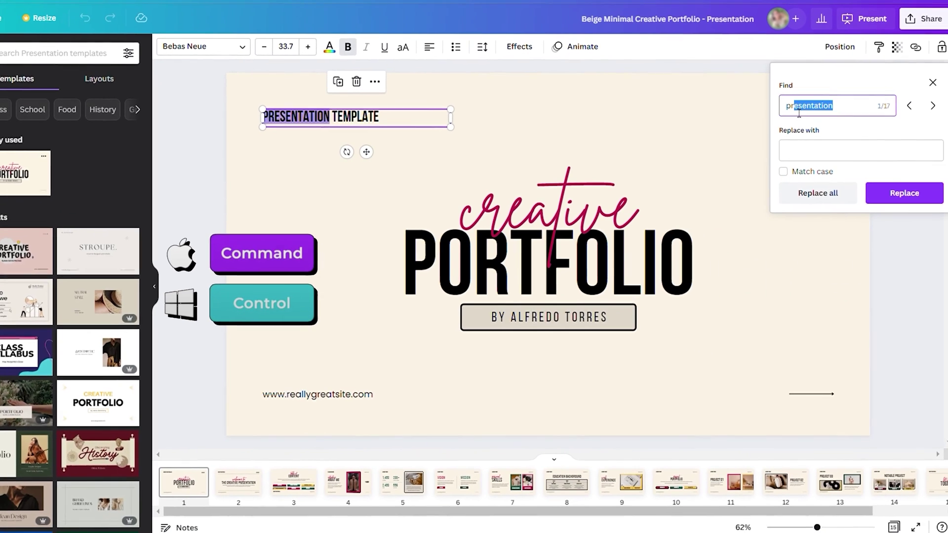
left_click_drag(799, 113, 786, 111)
key("BackSpace")
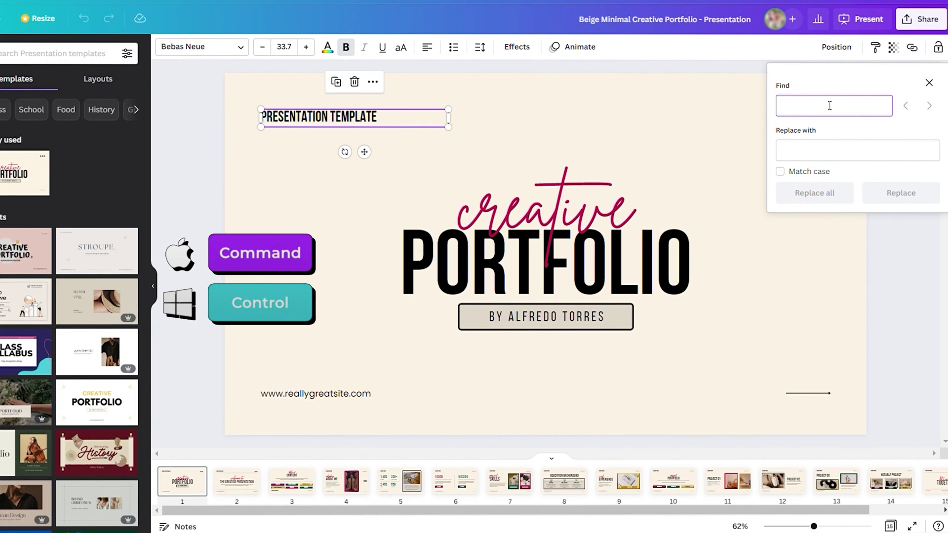
type("Presentation")
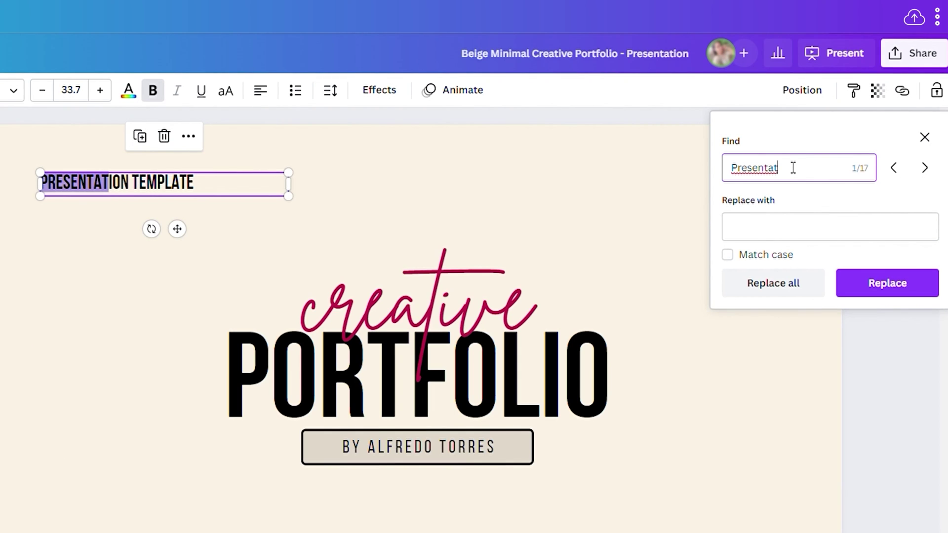
left_click(925, 168)
left_click(924, 168)
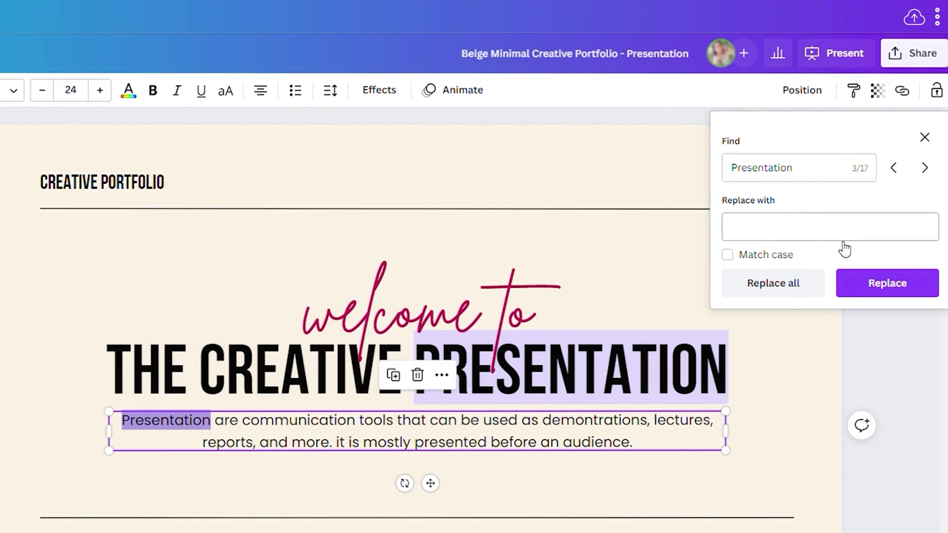